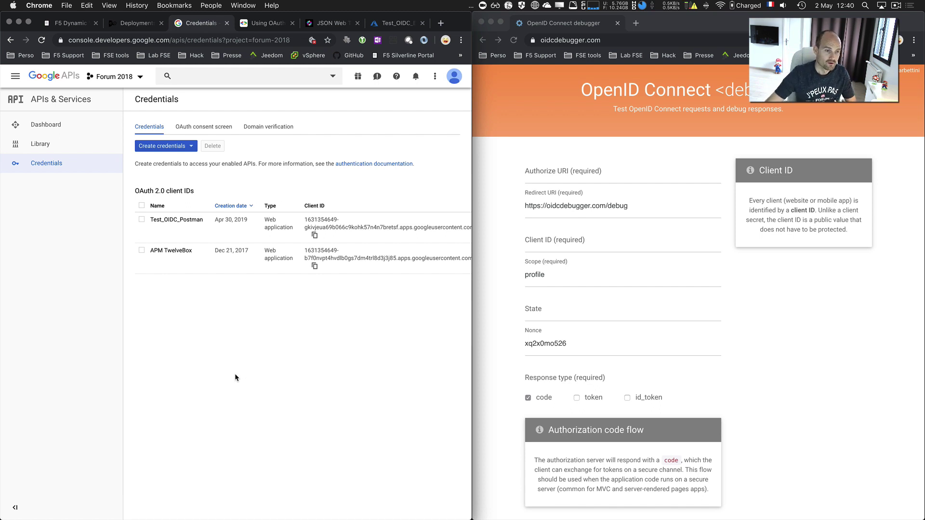
Step: Open the Test_OIDC_Postman OAuth client in the Google API credentials and review its client ID and client secret
click(609, 162)
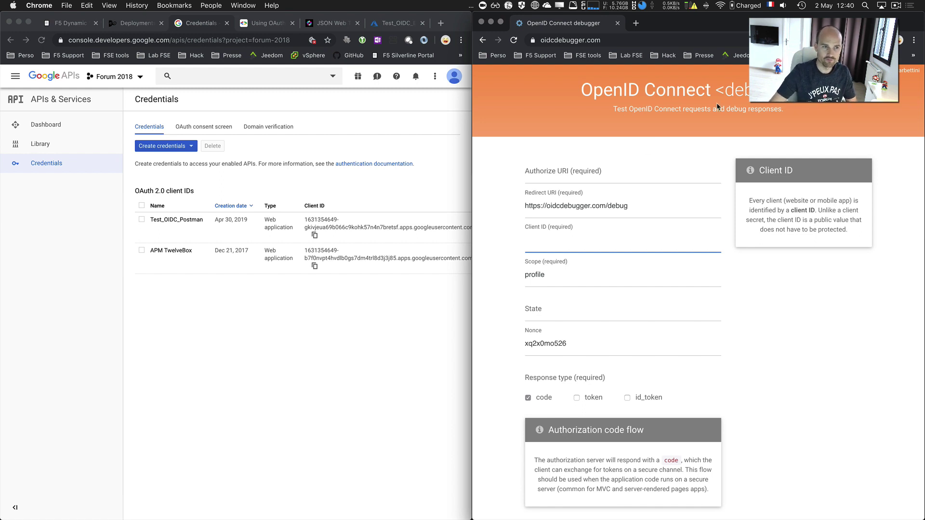
click(369, 369)
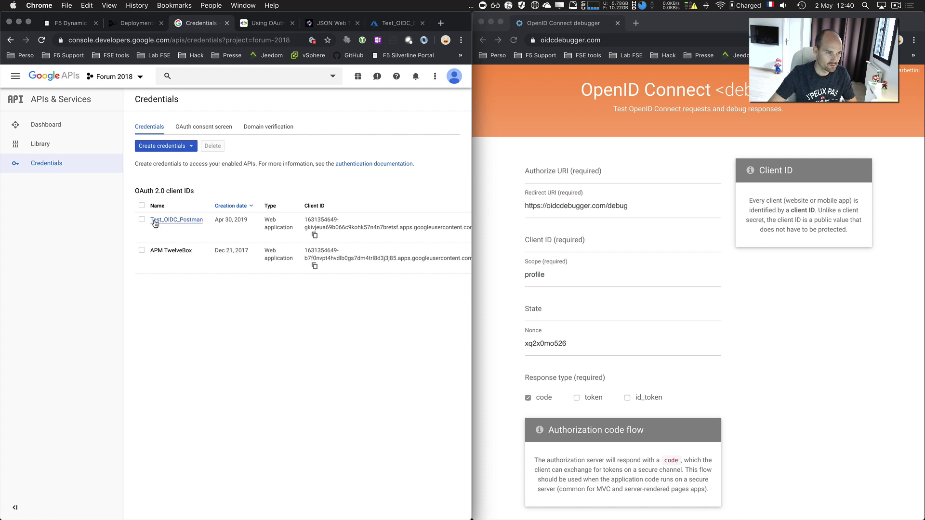
click(170, 220)
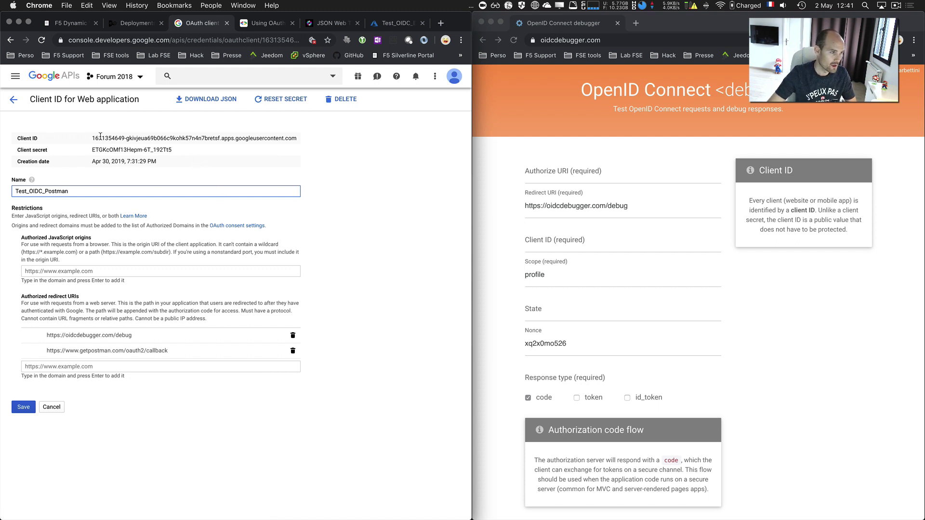
drag(92, 137, 297, 140)
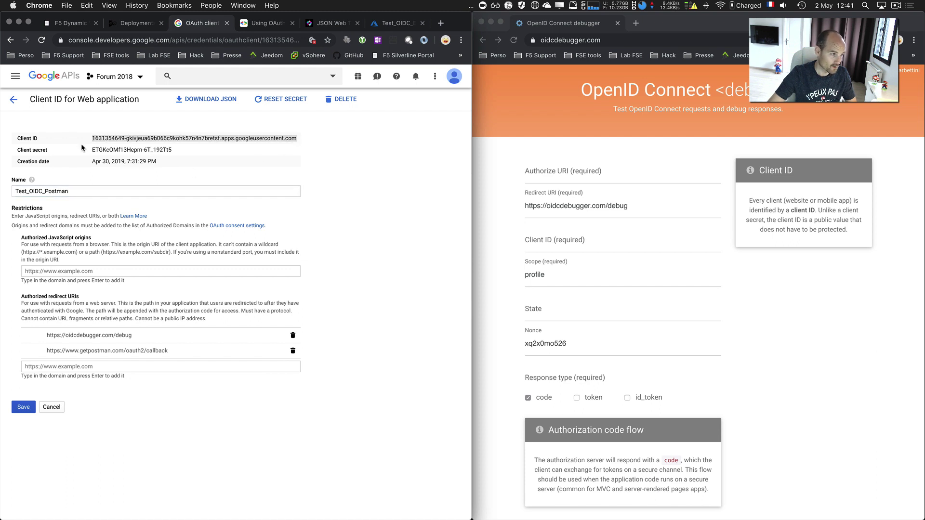
drag(92, 149, 173, 151)
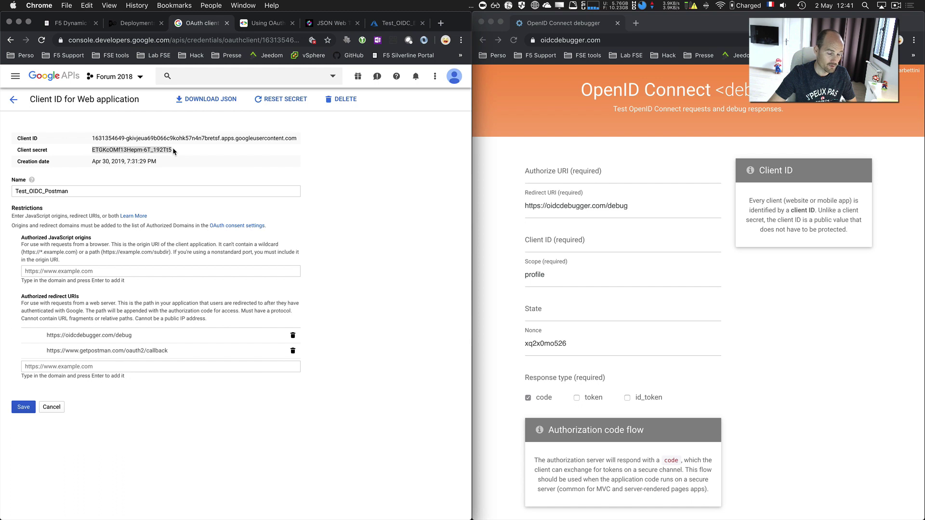
click(173, 152)
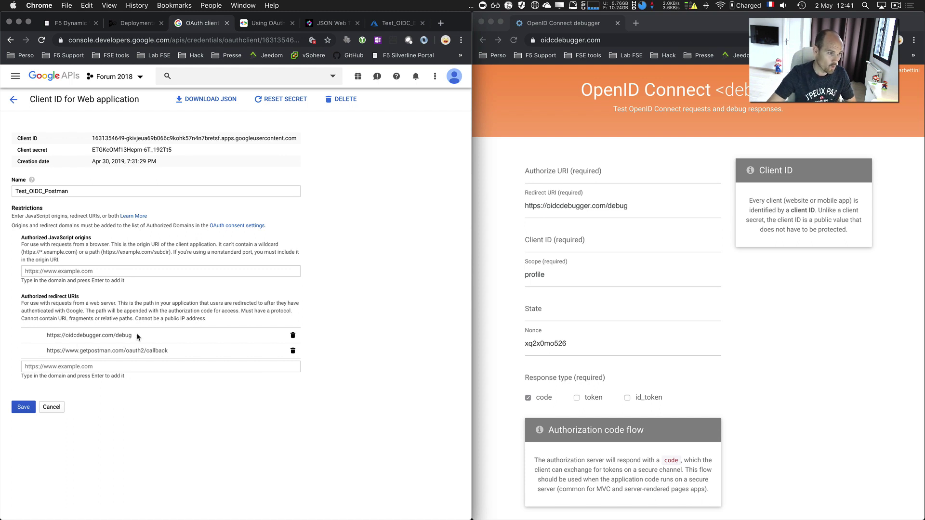
click(799, 299)
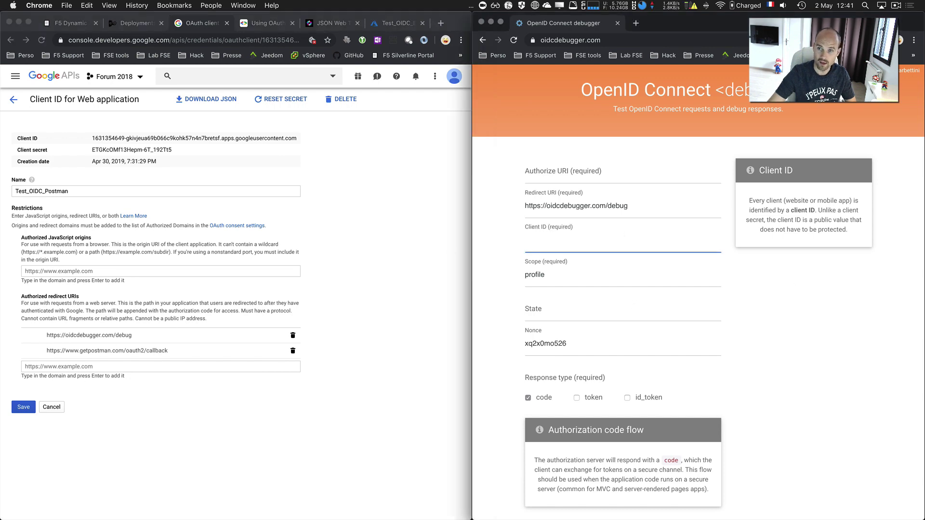
key(super+Tab)
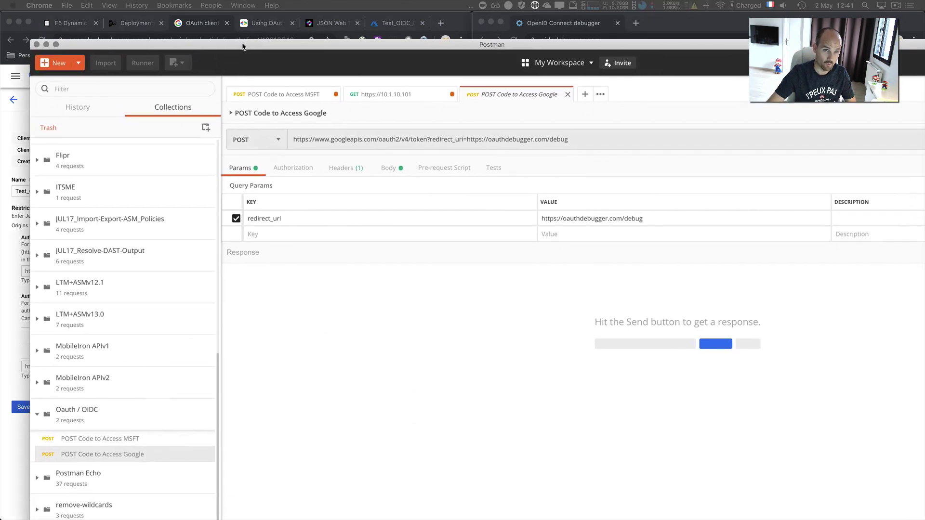
key(super+Tab)
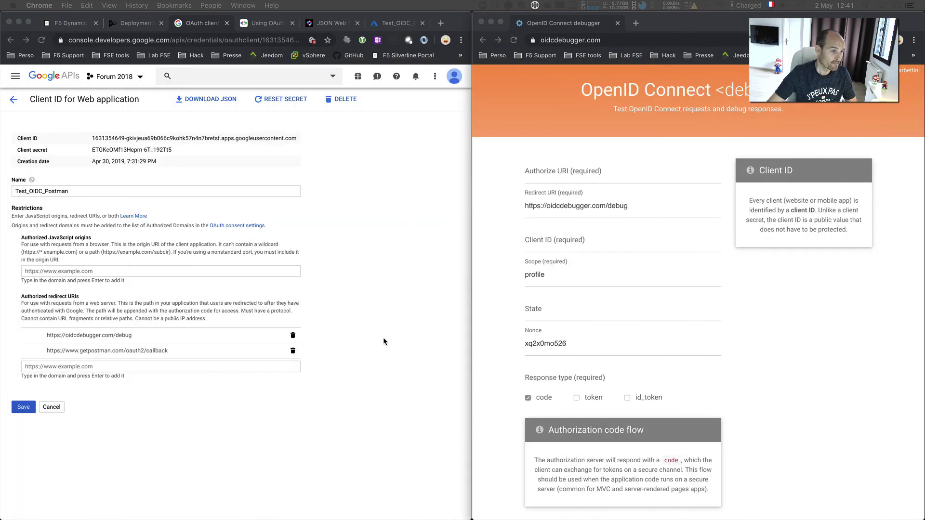
click(379, 334)
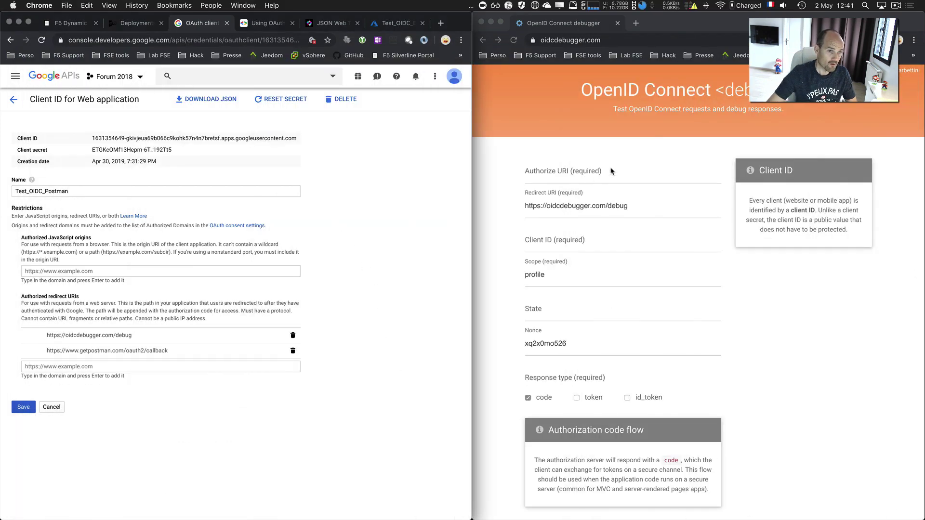
click(628, 155)
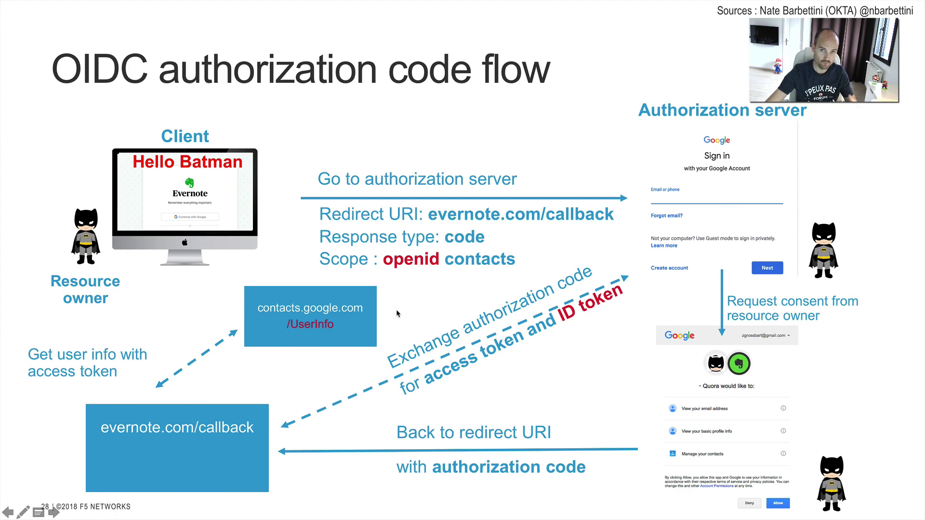
key(ctrl+Right)
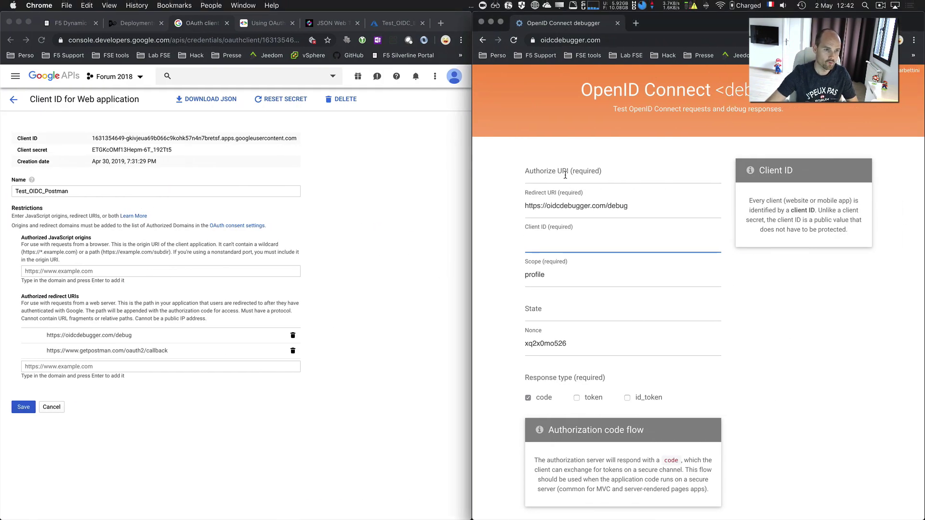
click(565, 176)
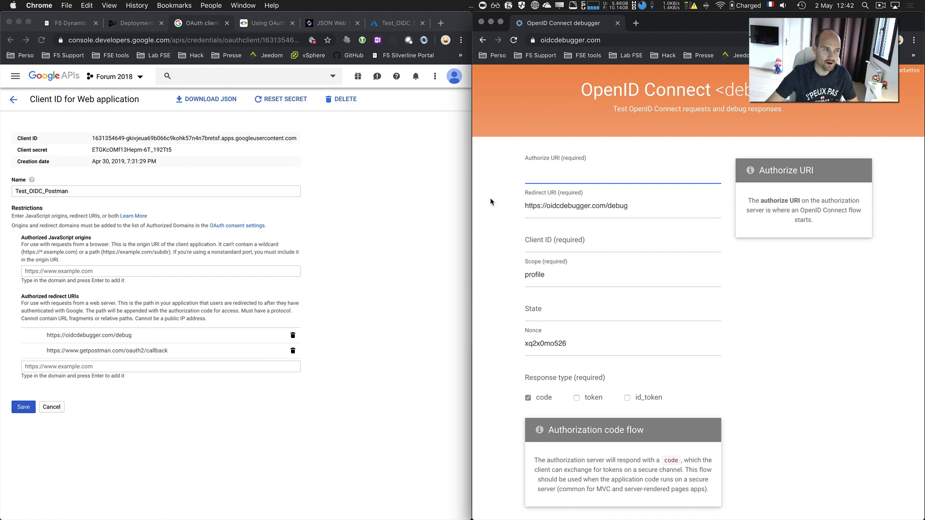
click(384, 234)
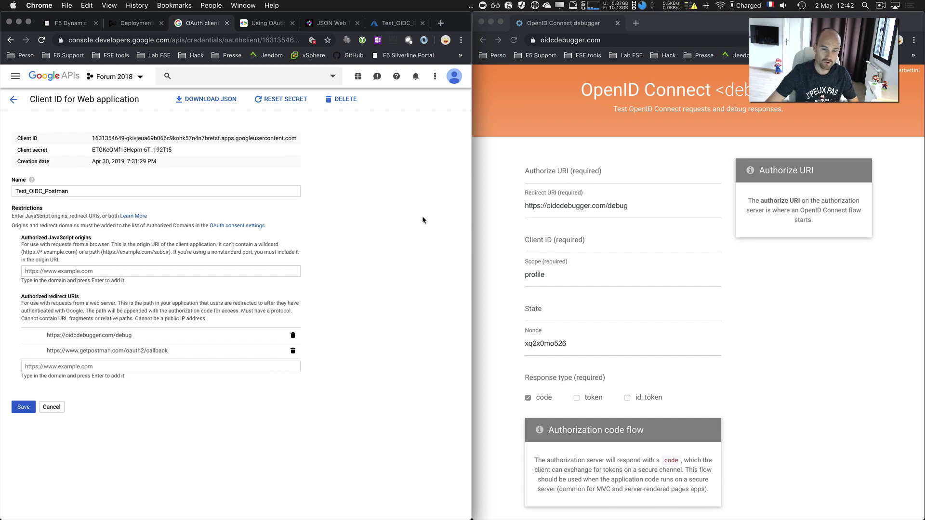
click(264, 25)
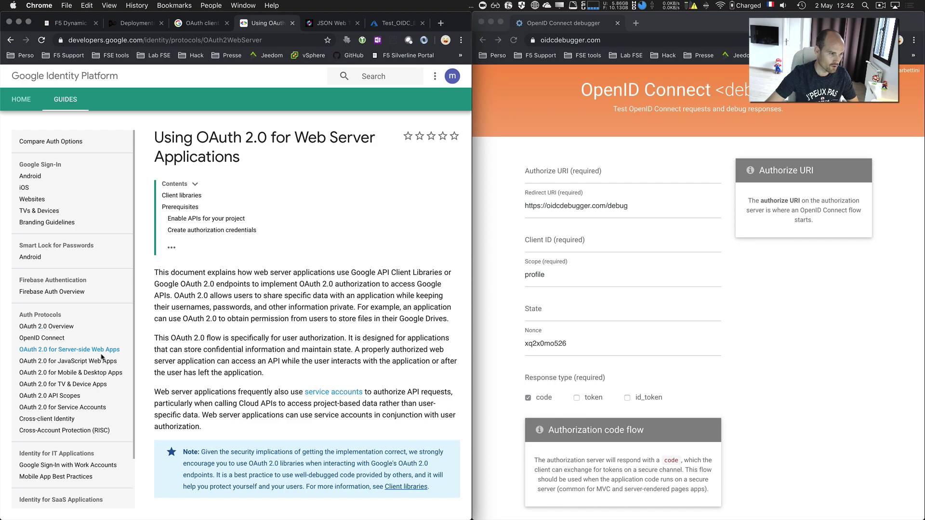
scroll(342, 278, down, 15)
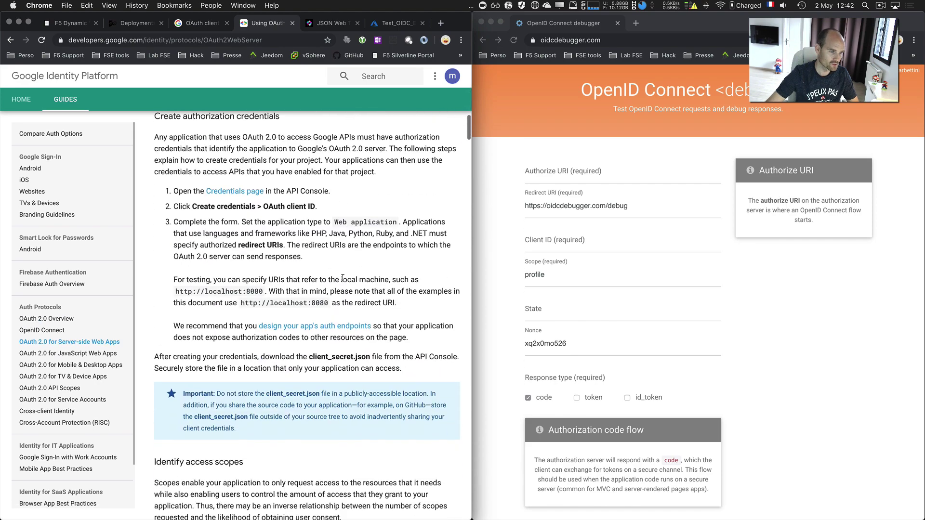
scroll(343, 278, down, 10)
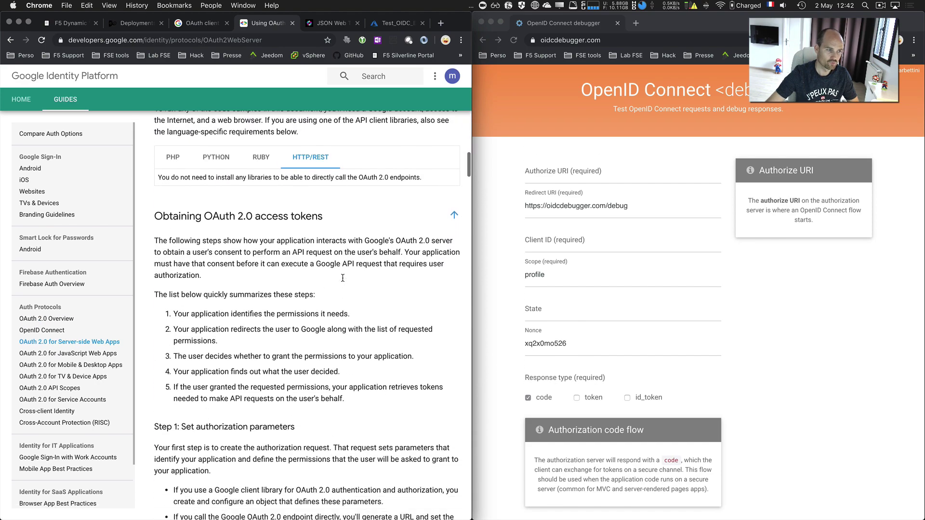
scroll(342, 278, down, 6)
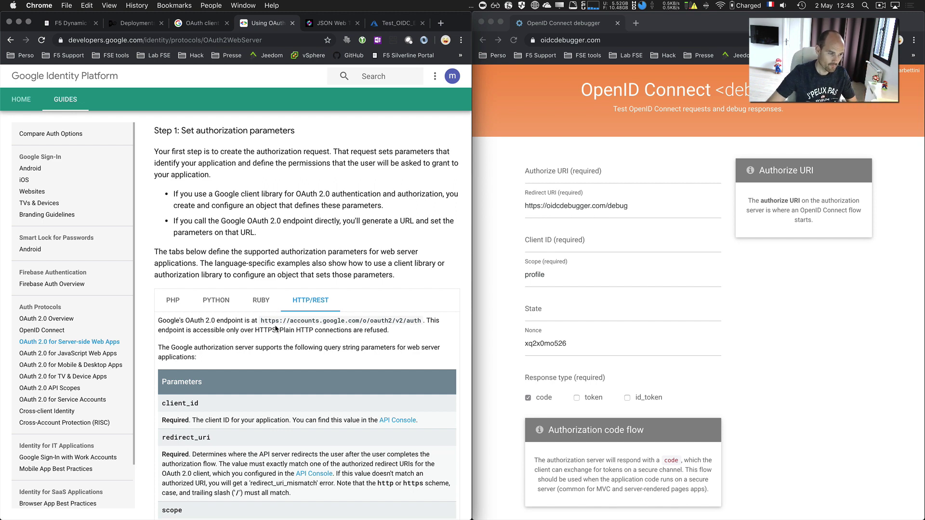
drag(261, 321, 420, 320)
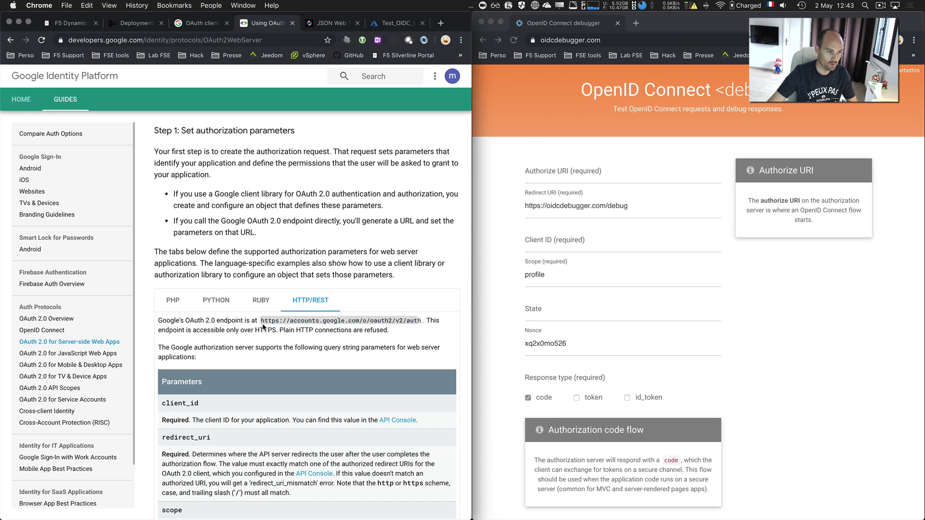
click(310, 320)
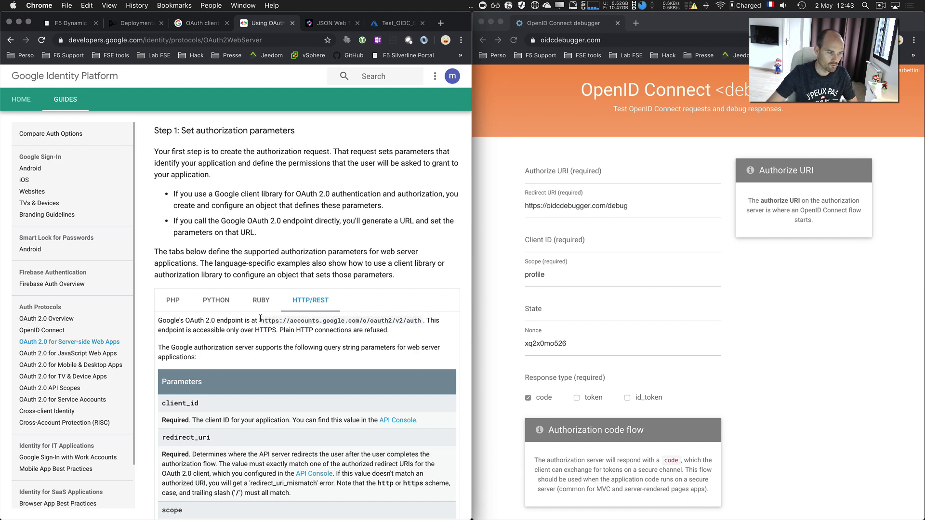
drag(261, 320, 420, 321)
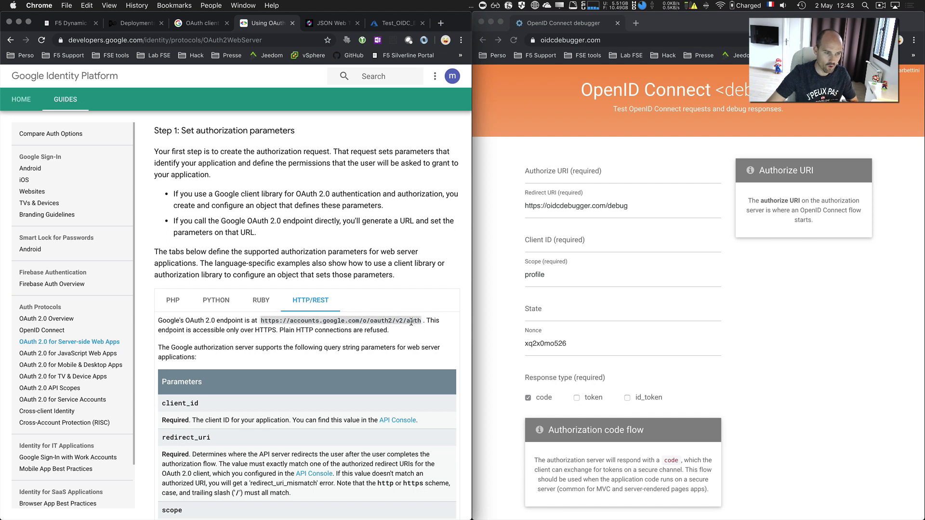
right_click(412, 324)
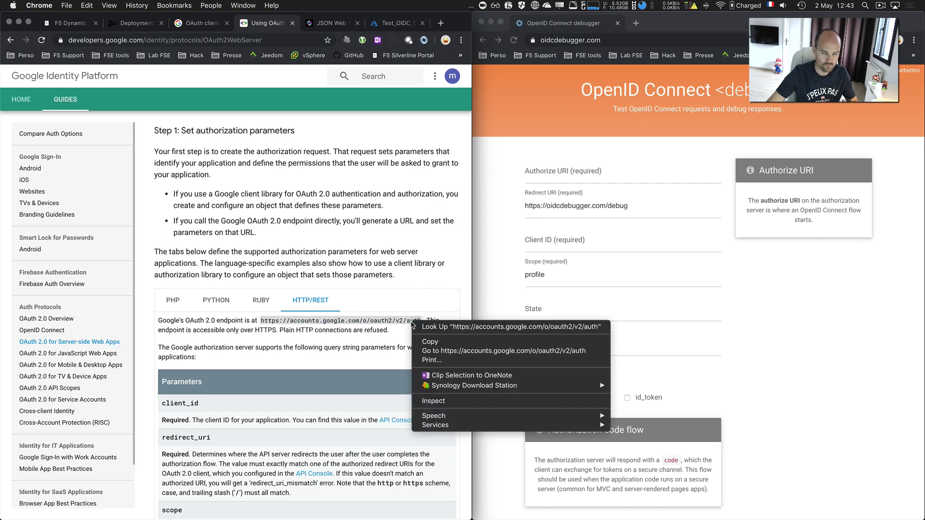
click(429, 341)
click(541, 173)
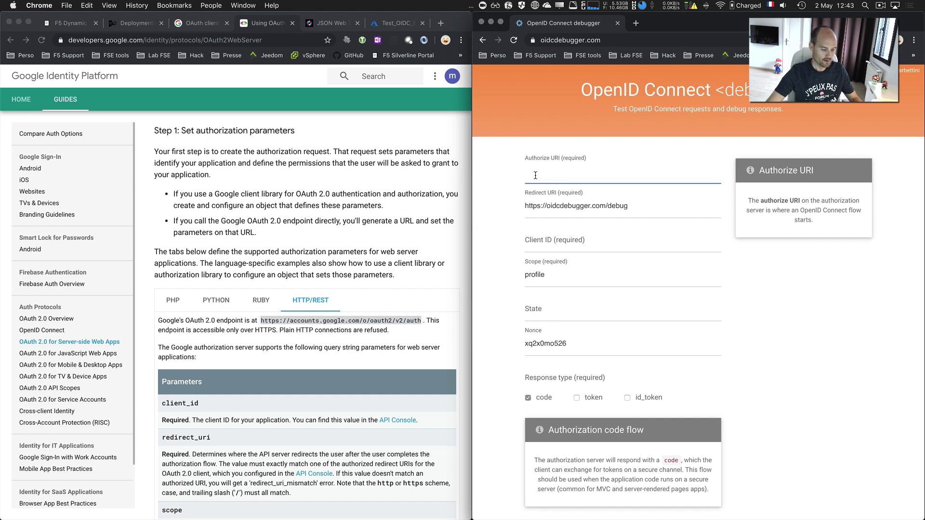
key(super+v)
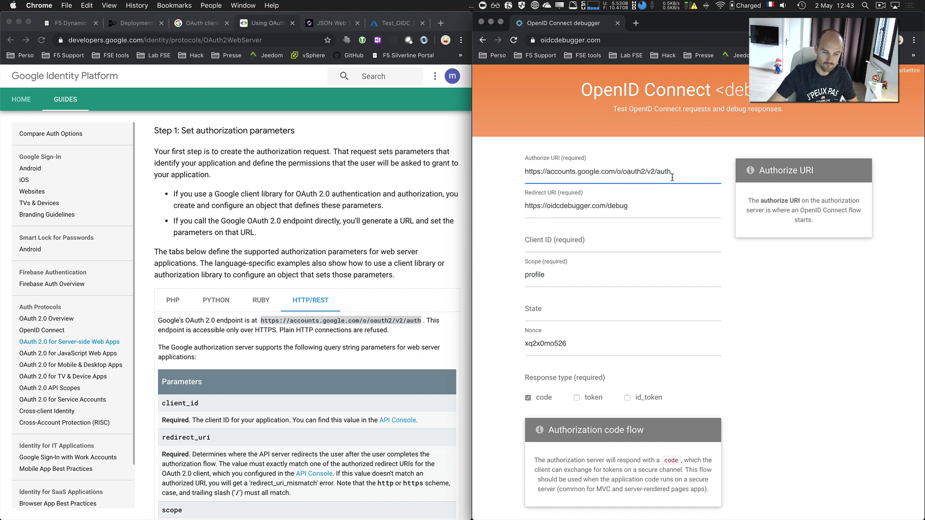
Step: Copy the client ID of the Test_OIDC_Postman web application into the OpenID Connect debugger's Client ID field
click(629, 243)
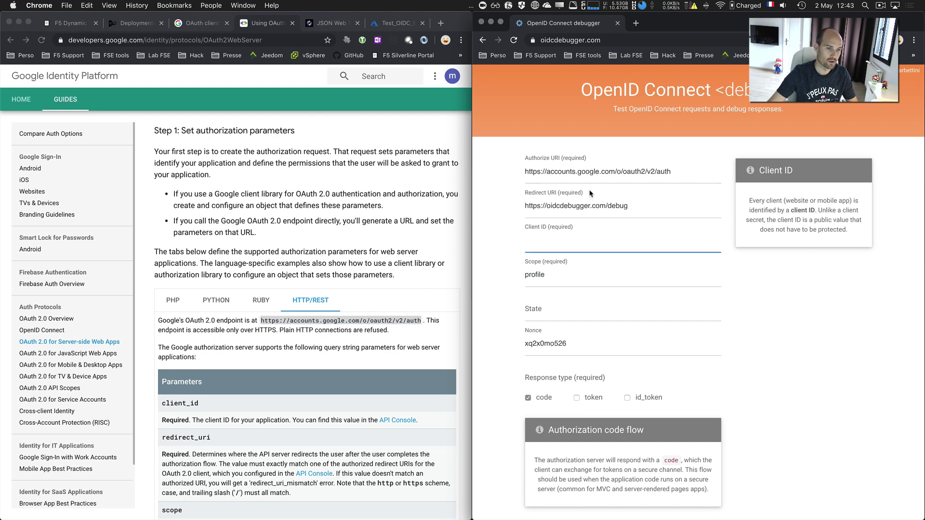
click(200, 23)
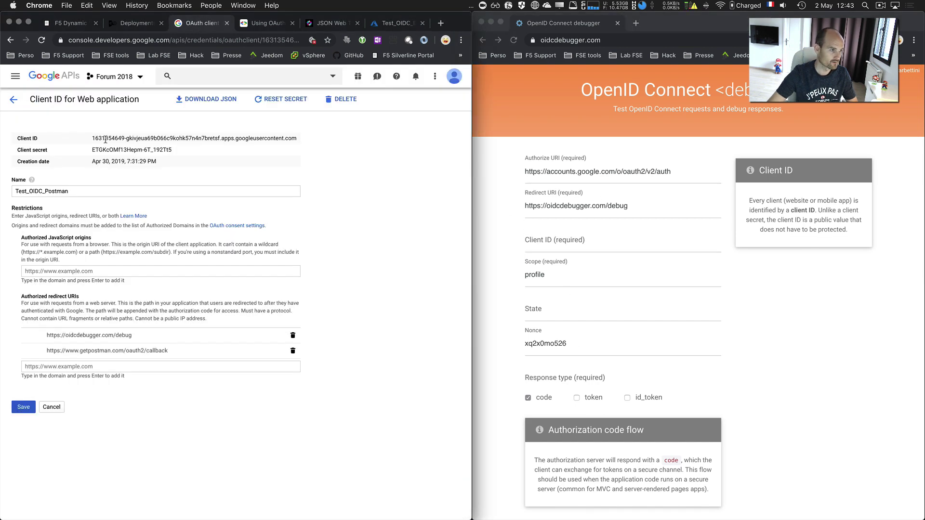
drag(91, 138, 299, 142)
right_click(274, 139)
click(289, 158)
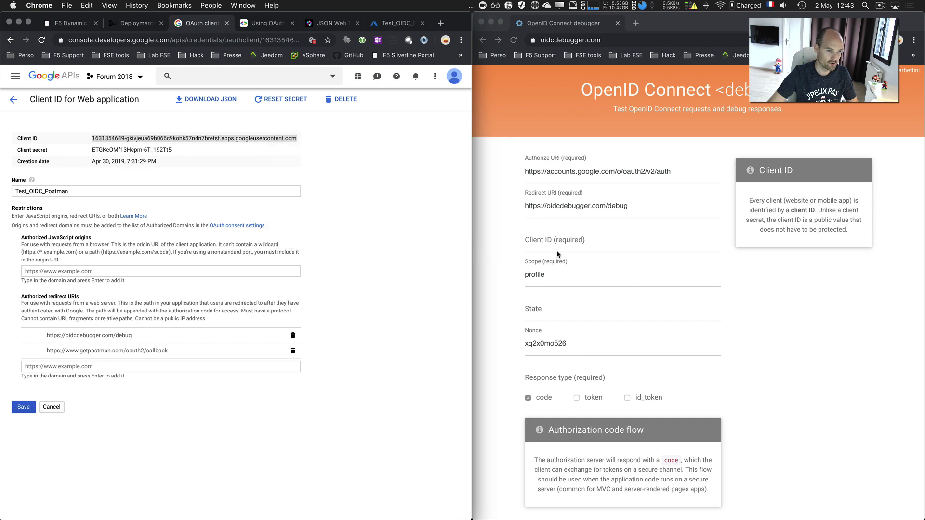
click(551, 241)
key(super+v)
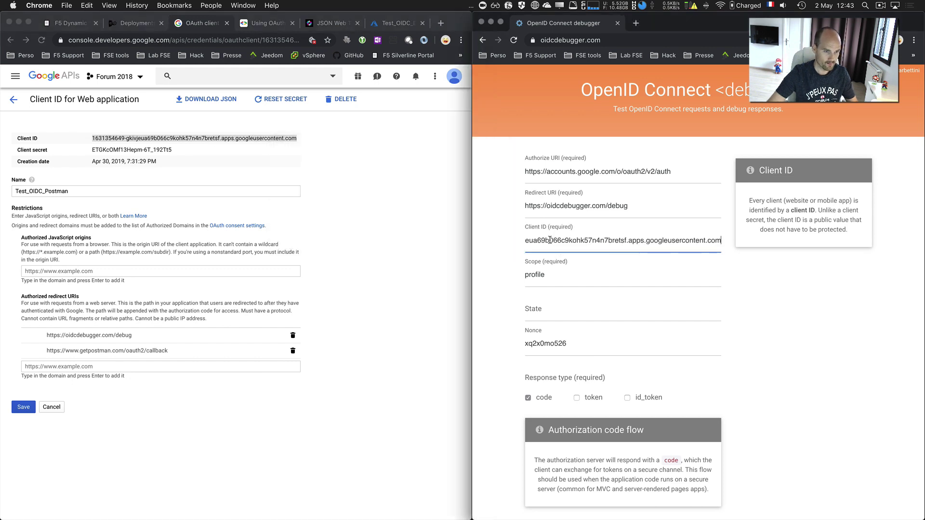
click(563, 280)
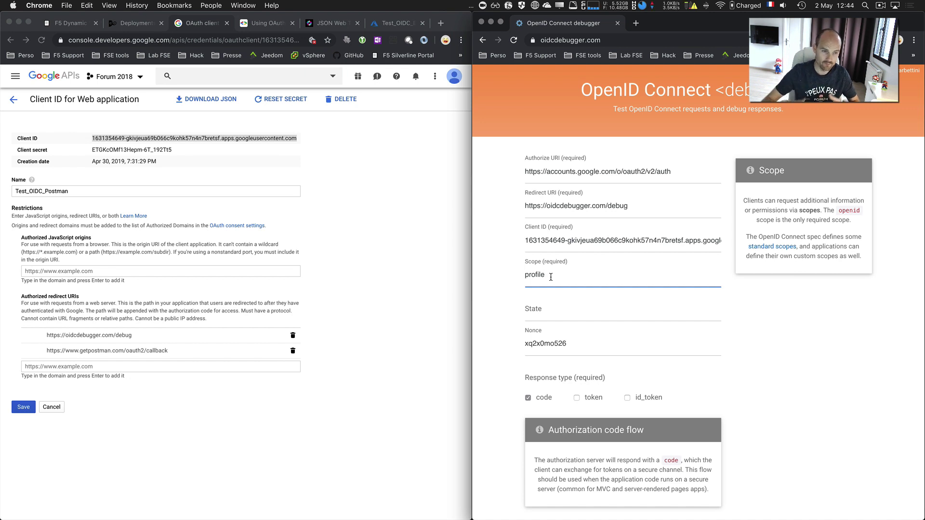
click(264, 28)
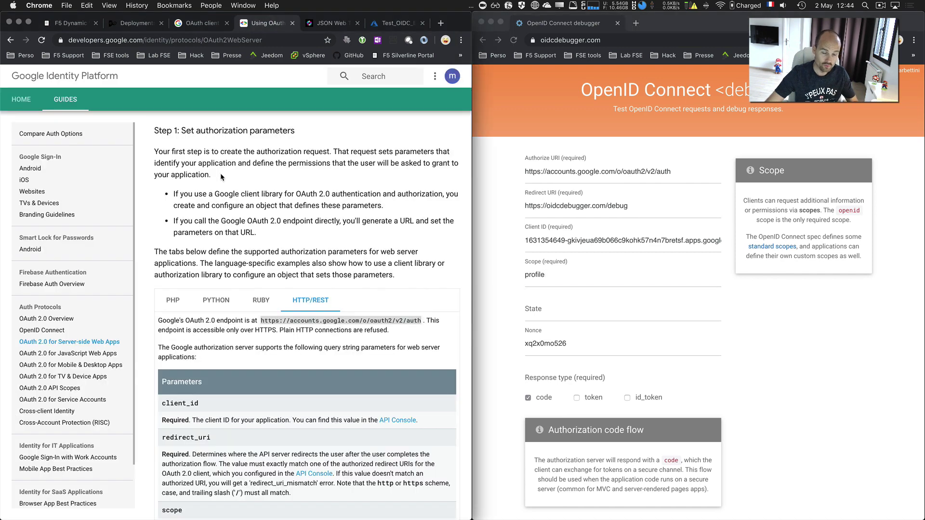
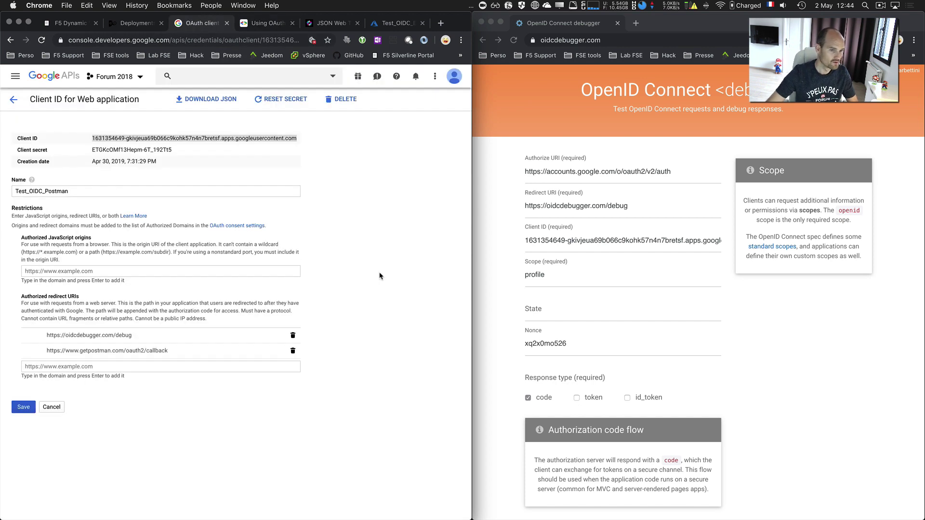
click(614, 285)
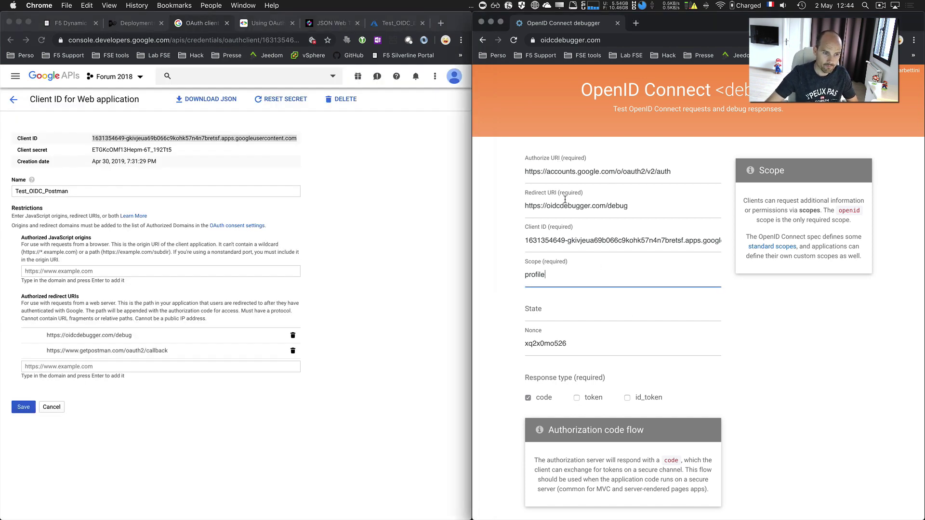
Step: Deselect the code response type and select token to switch the debugger request to the implicit flow
scroll(577, 320, down, 3)
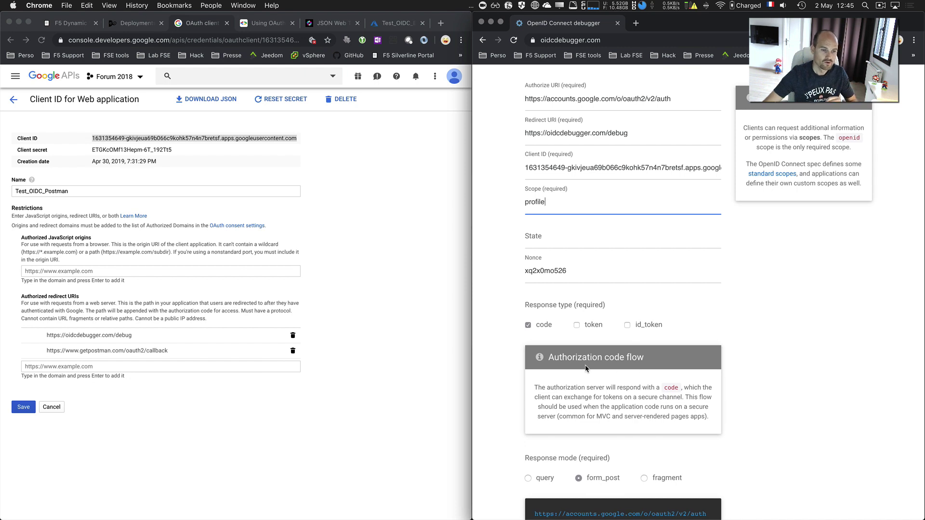
click(544, 326)
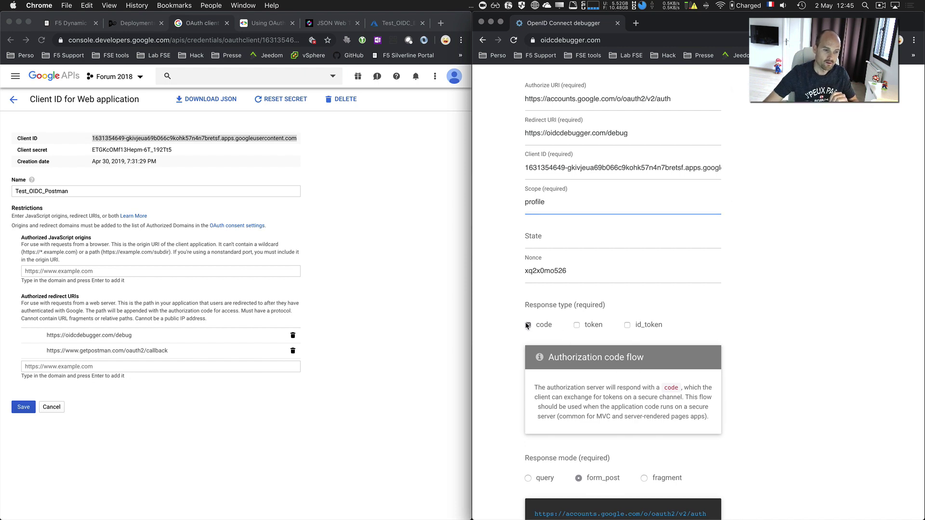
click(577, 326)
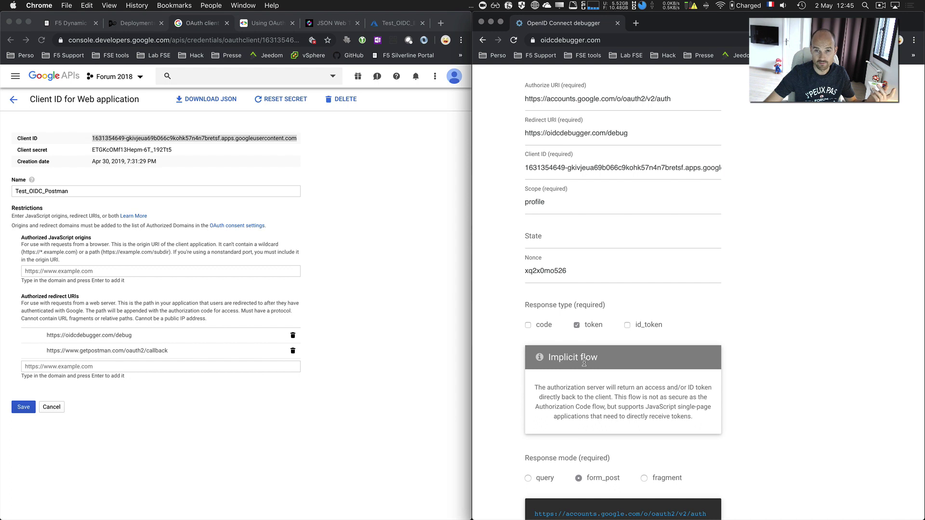
Step: Deselect the token response type and select code to use the authorization code flow for the debugger request
click(577, 327)
click(528, 325)
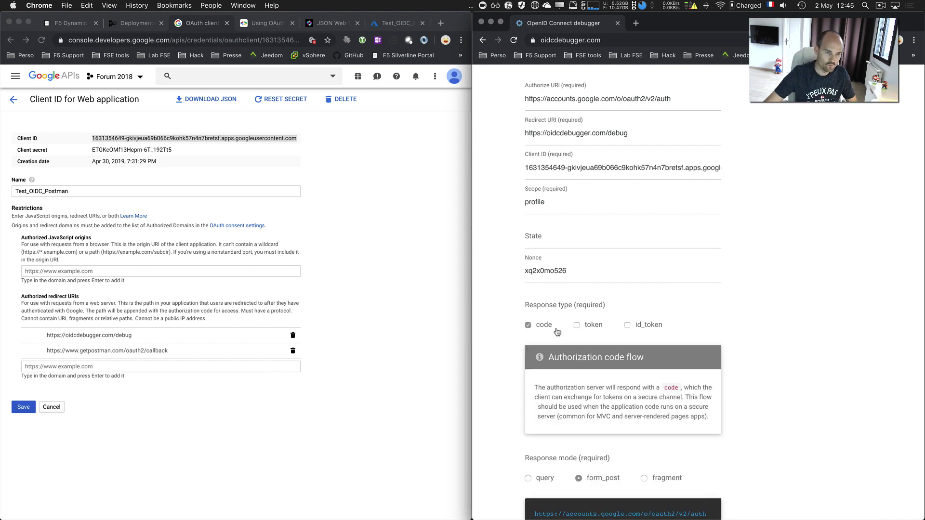
scroll(790, 343, up, 2)
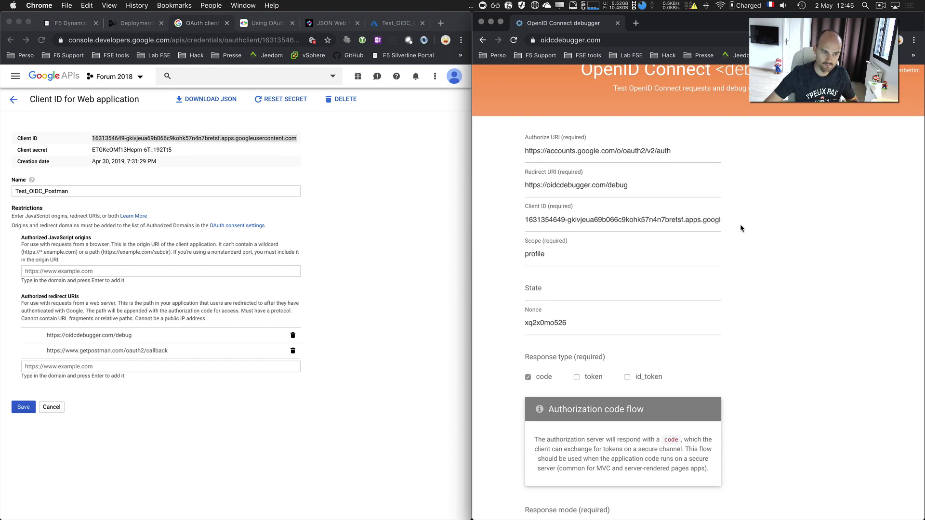
Step: Send the debugger request with the form_post response mode and choose a Google account to sign in to oidcdebugger.com
scroll(741, 227, down, 1)
scroll(758, 282, down, 5)
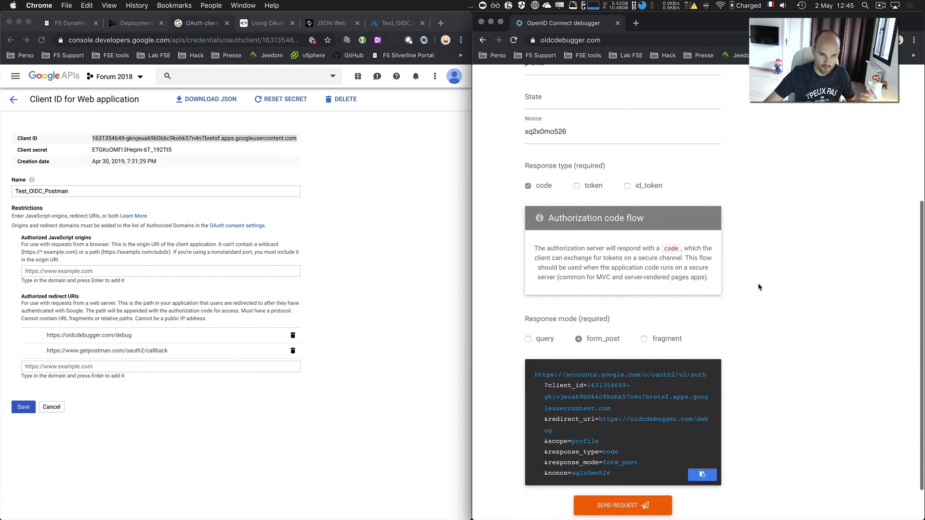
click(644, 457)
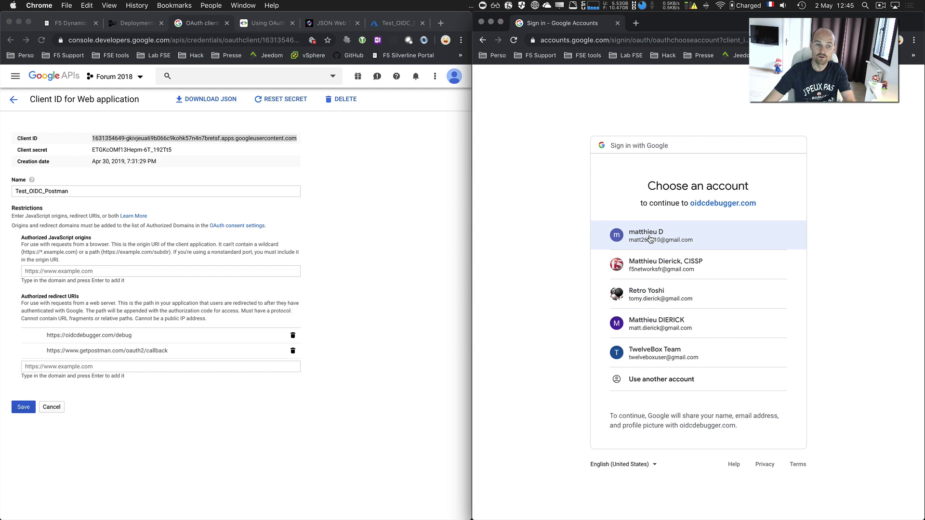
click(649, 239)
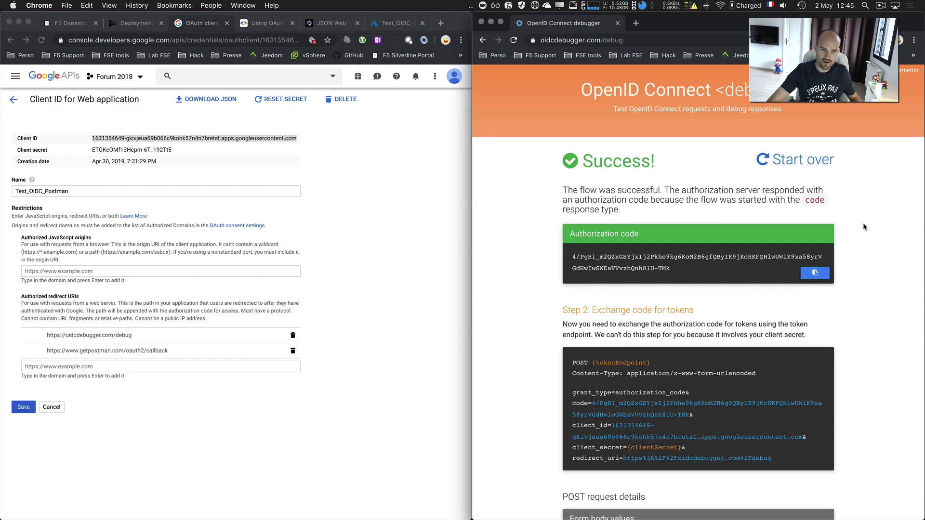
Step: Review the OIDC authorization code flow slide, particularly the exchange of the code for tokens, and return to the browser
key(super+Tab)
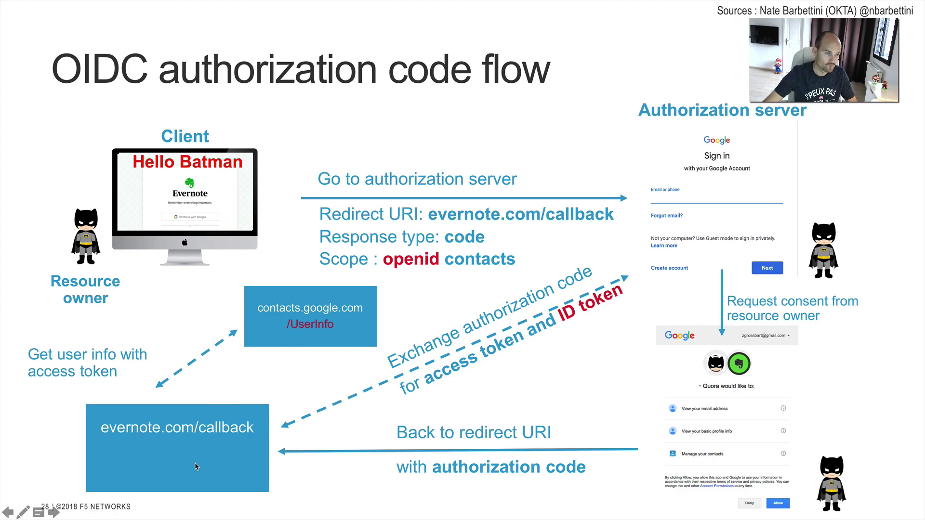
key(ctrl+Right)
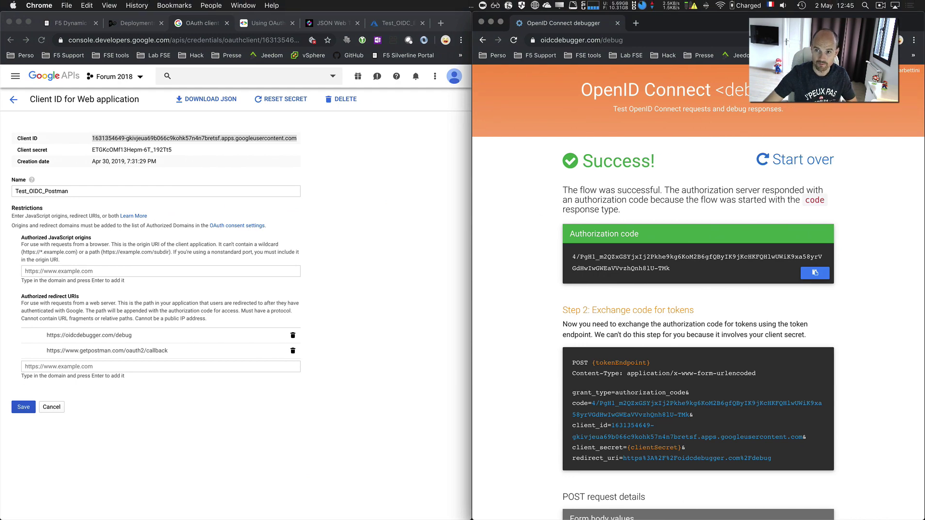
Step: Switch to Postman with the POST Code to Access Google request and reposition its window over the browser
key(super+Tab)
drag(6, 68, 230, 68)
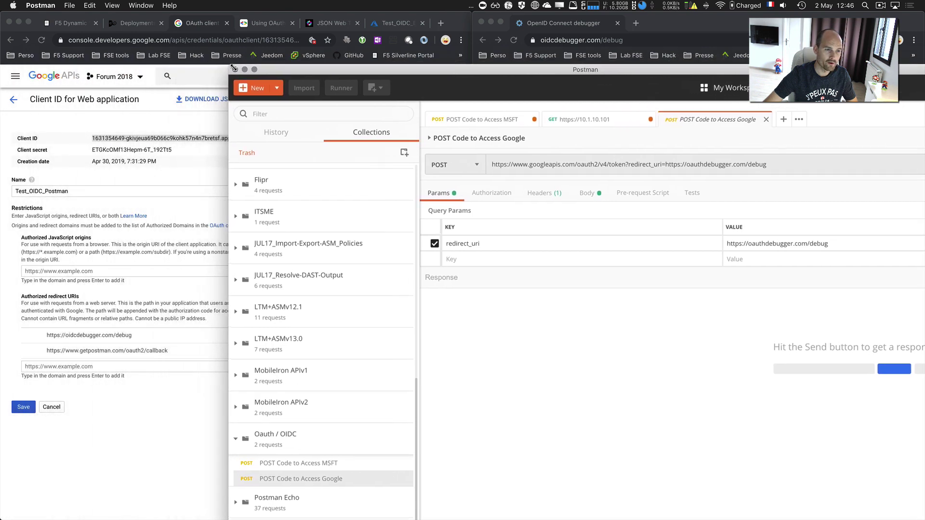
drag(441, 73, 289, 33)
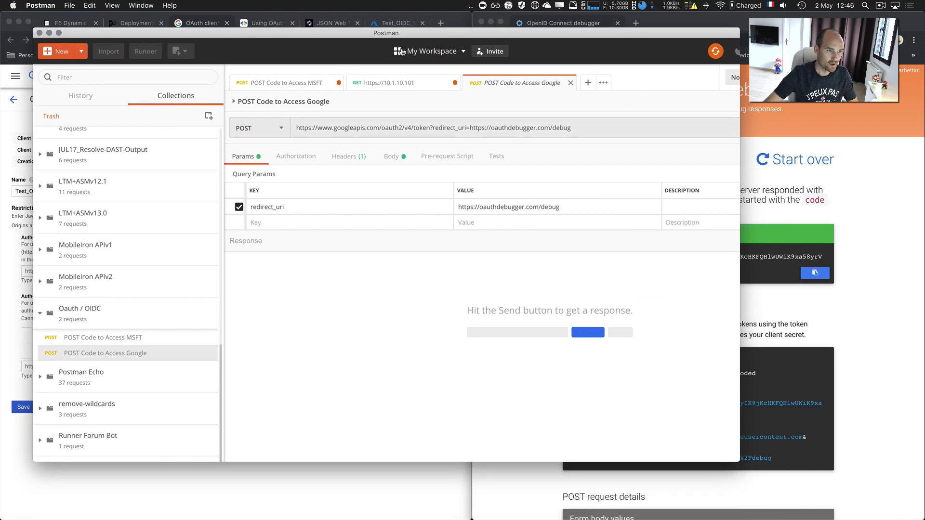
drag(395, 32, 924, 63)
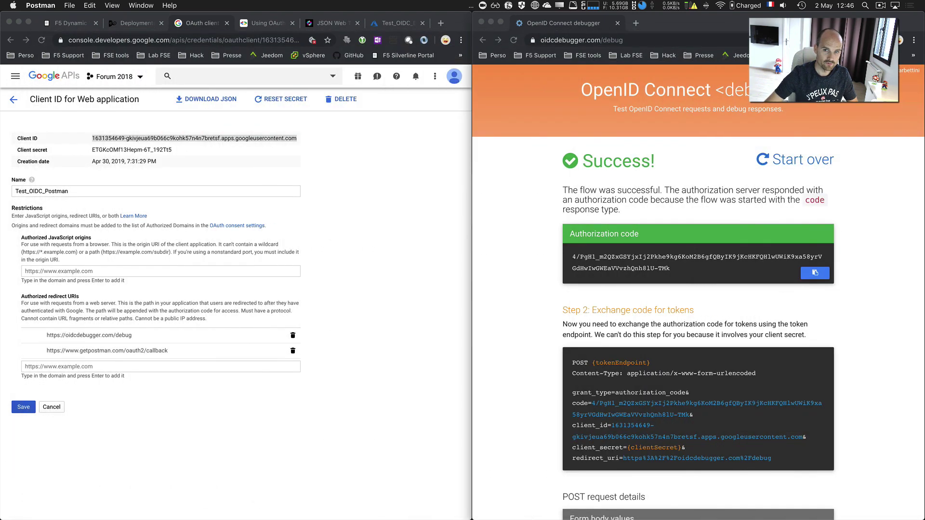
click(359, 179)
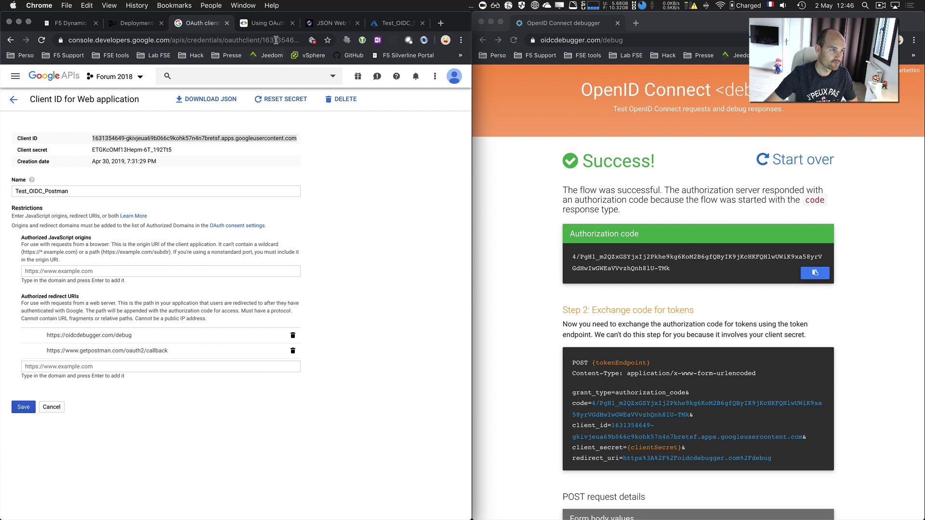
click(266, 24)
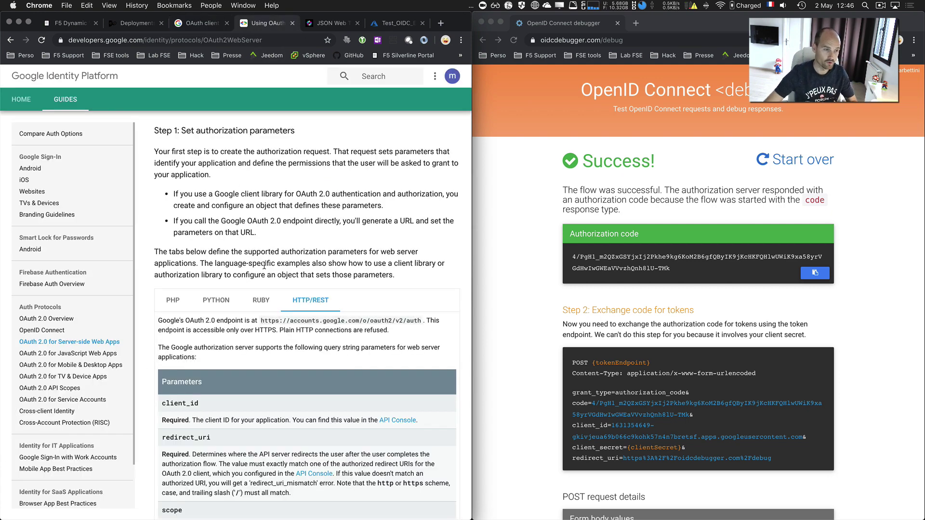
scroll(351, 255, down, 12)
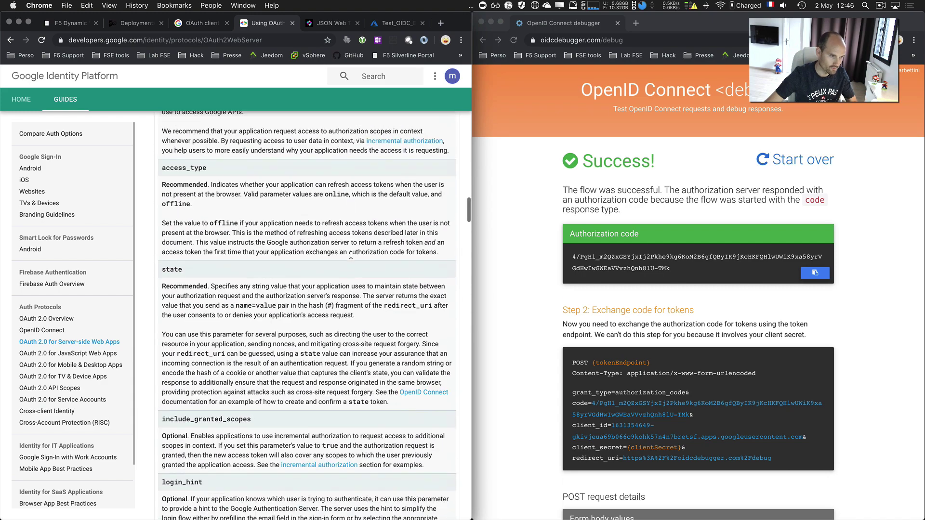
scroll(351, 255, down, 7)
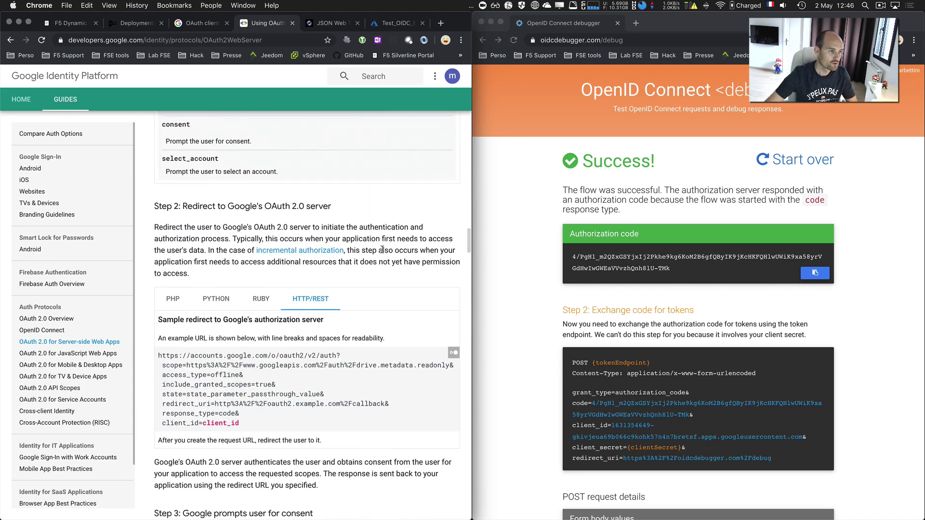
scroll(385, 250, down, 10)
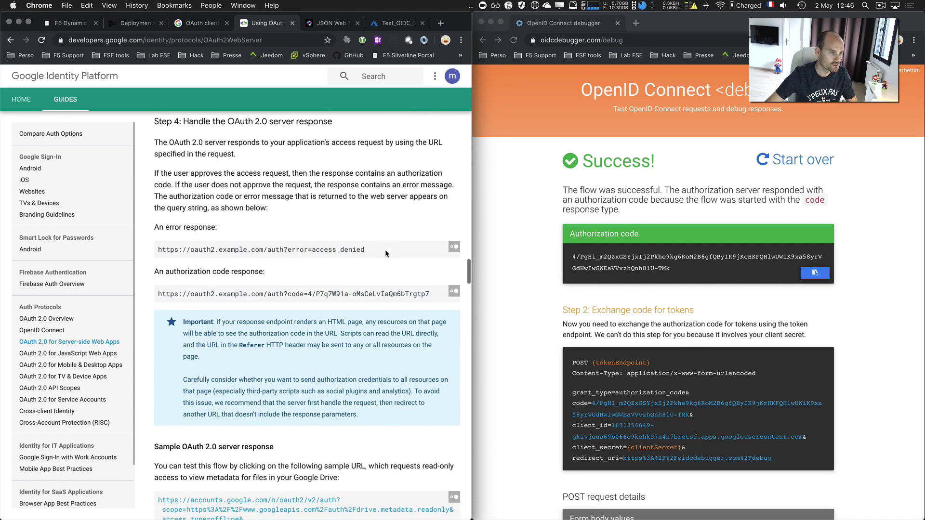
scroll(385, 252, down, 10)
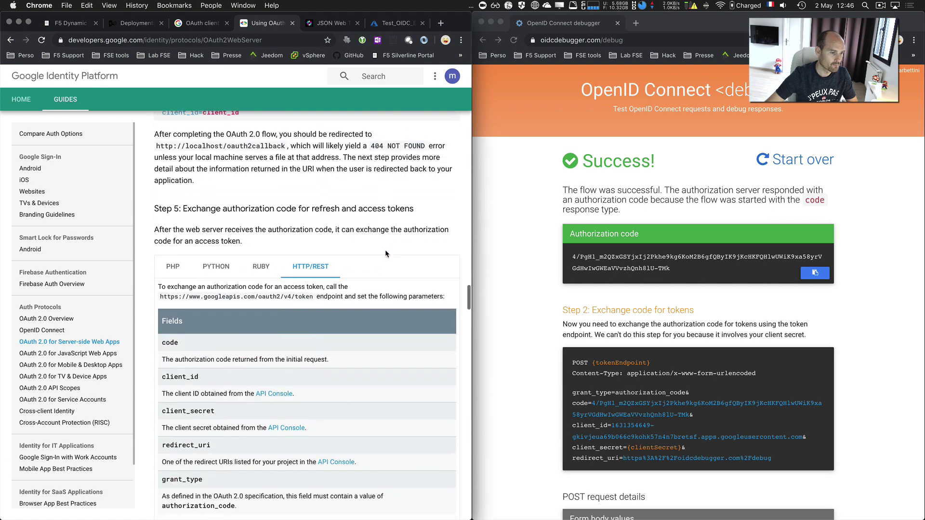
scroll(386, 252, down, 1)
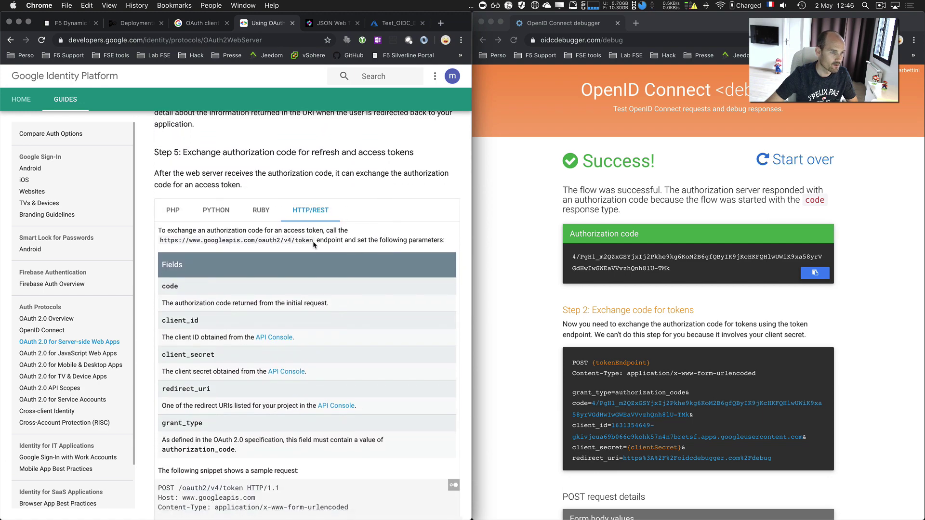
scroll(311, 241, up, 1)
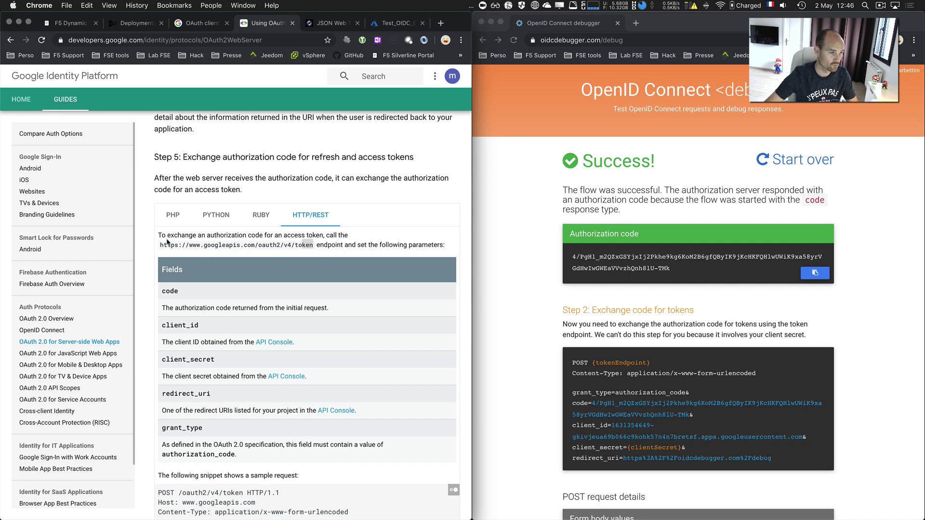
drag(160, 243, 309, 246)
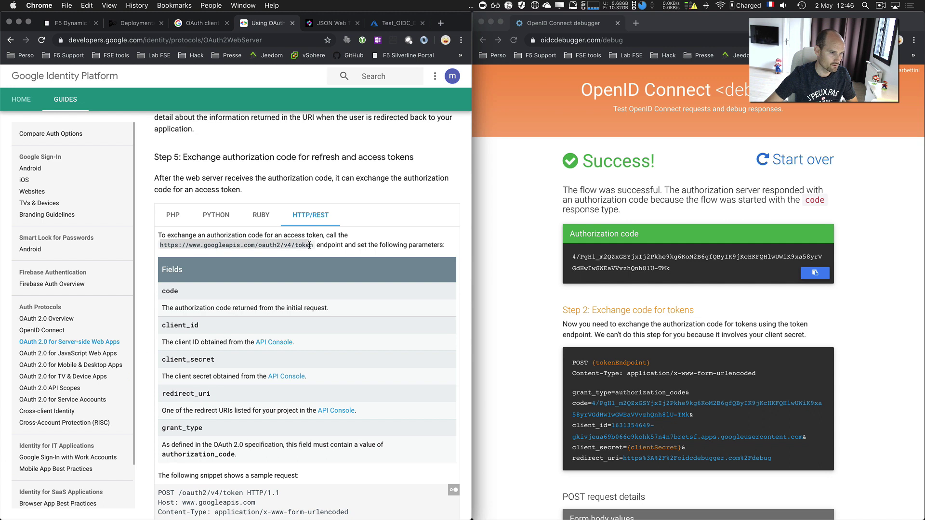
key(super+c)
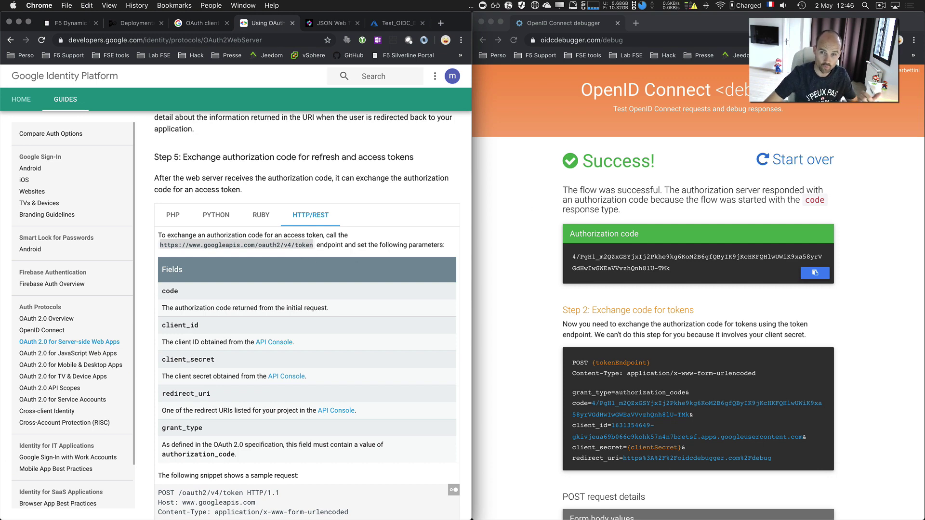
Step: Switch to Postman, check the token endpoint in the POST Code to Access Google URL and show the request's body parameters
key(super+Tab)
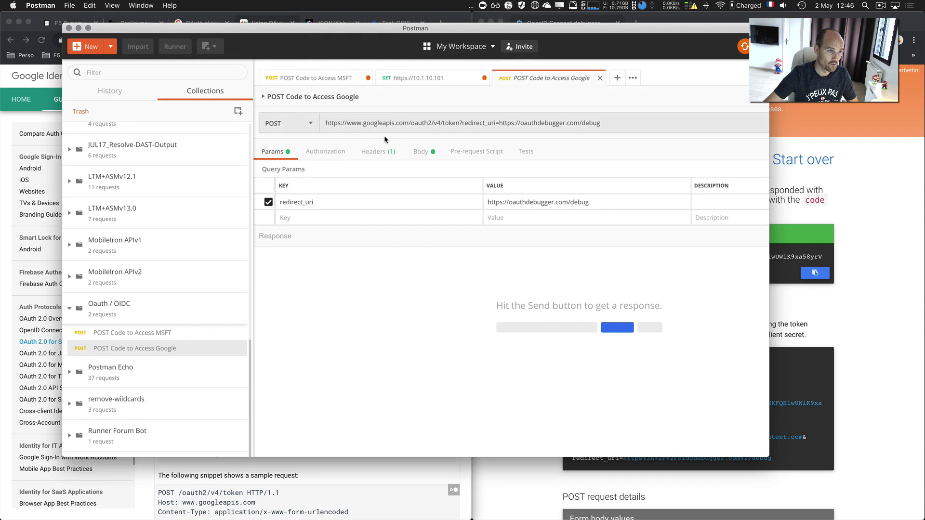
click(395, 123)
drag(458, 123, 322, 121)
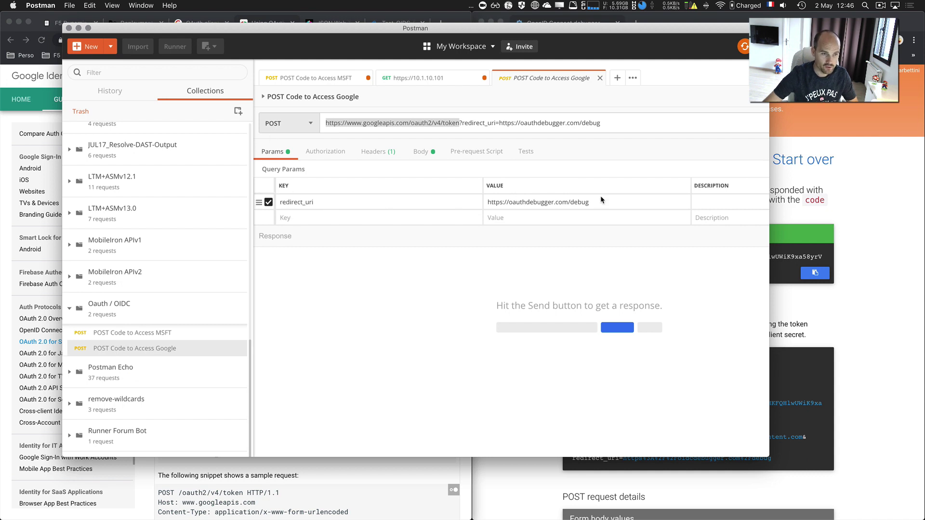
click(481, 123)
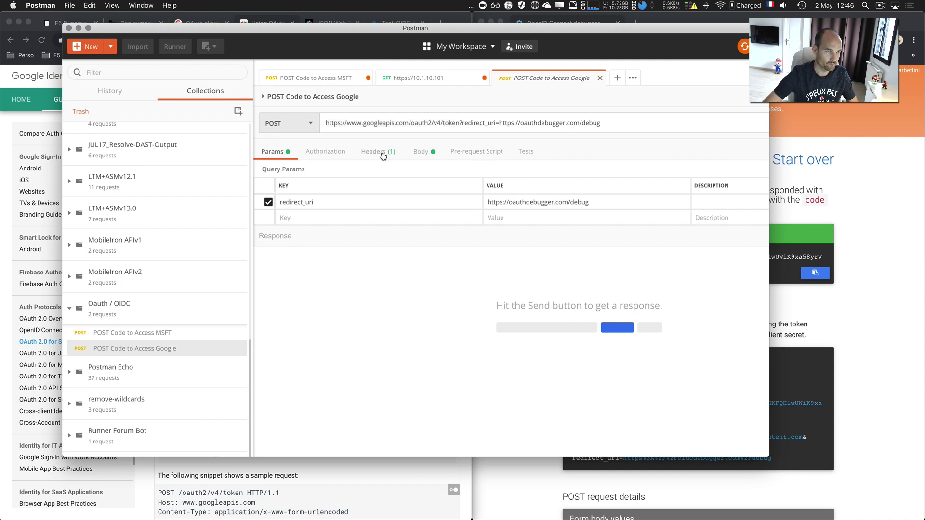
click(418, 153)
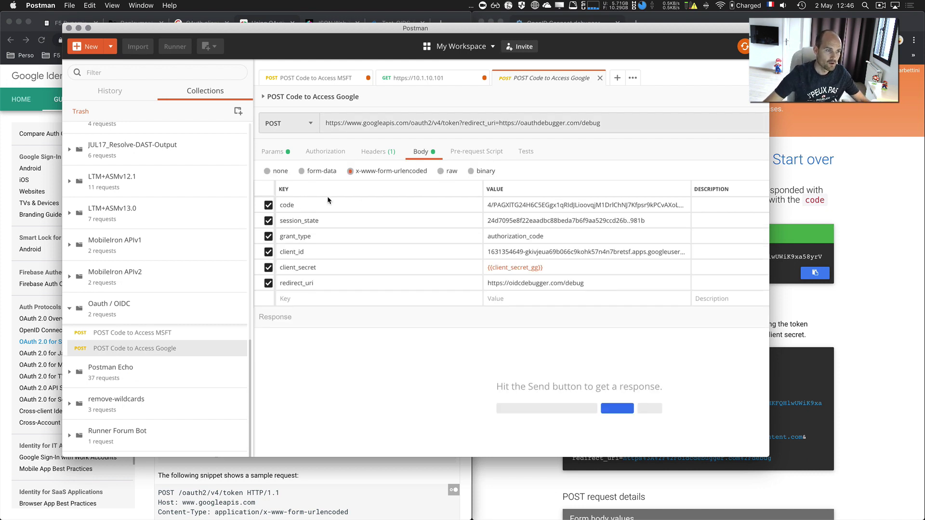
click(531, 211)
key(super+a)
key(BackSpace)
key(super+v)
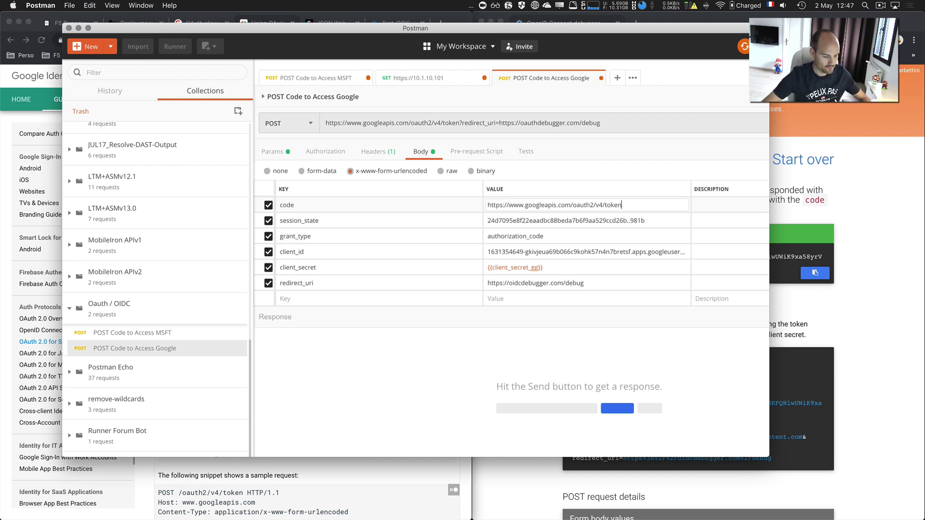
Step: Copy the authorization code from the OpenID Connect debugger into the code parameter of the Postman request body
click(773, 173)
click(809, 278)
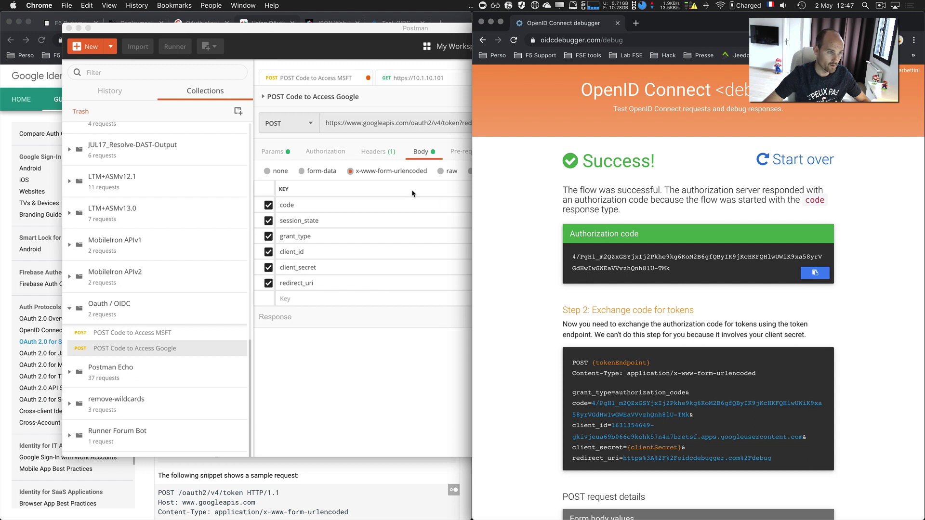
click(446, 207)
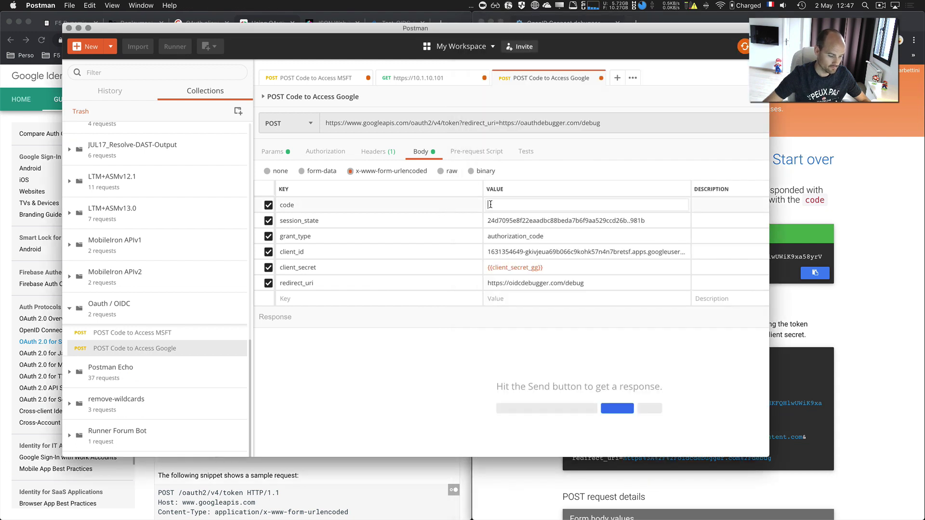
key(super+v)
click(574, 232)
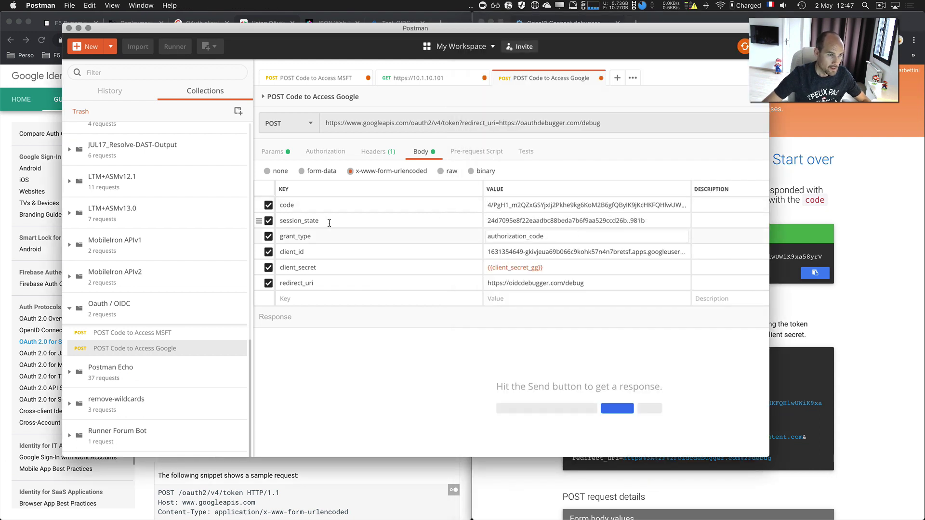
Step: Compare the debugger's code exchange parameters with the Postman request body and disable the session_state parameter
click(869, 348)
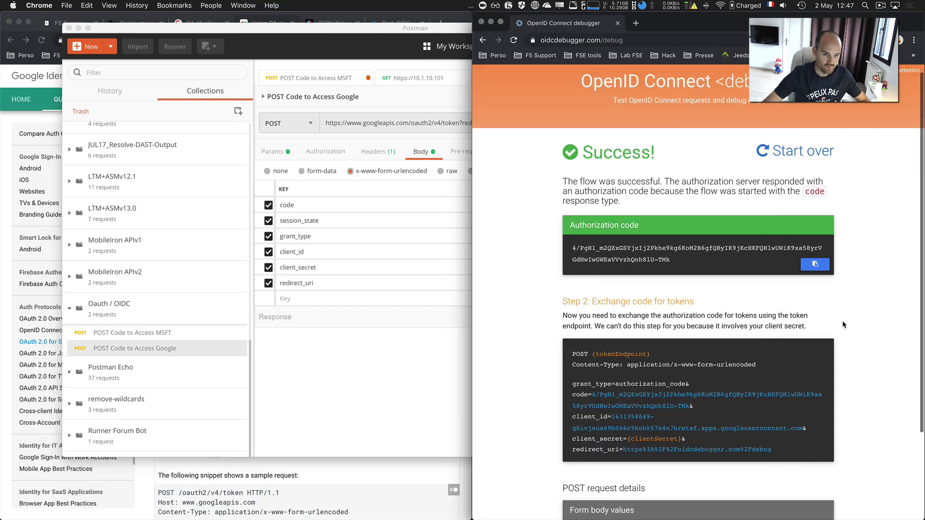
scroll(842, 322, down, 5)
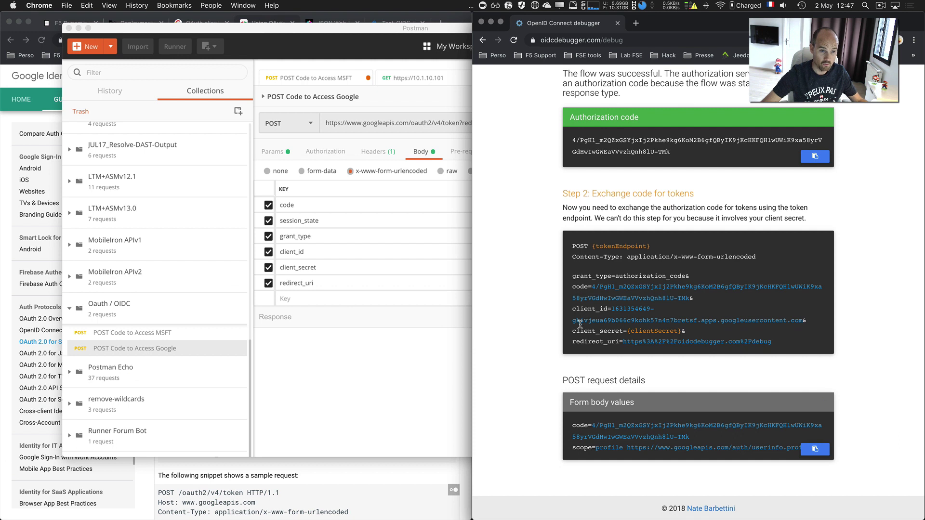
click(378, 361)
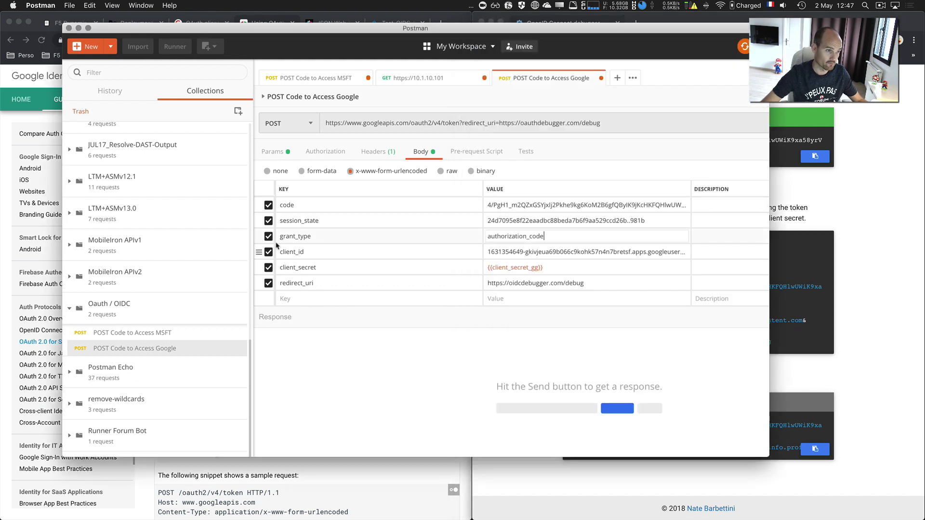
click(269, 222)
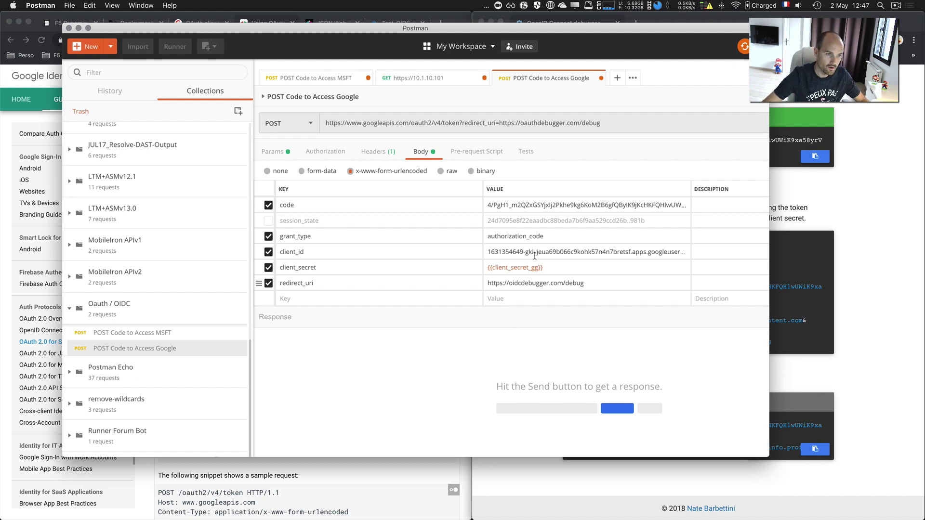
Step: Enlarge the Postman window, send the POST Code to Access Google request and view the tokens in the response body
double_click(769, 449)
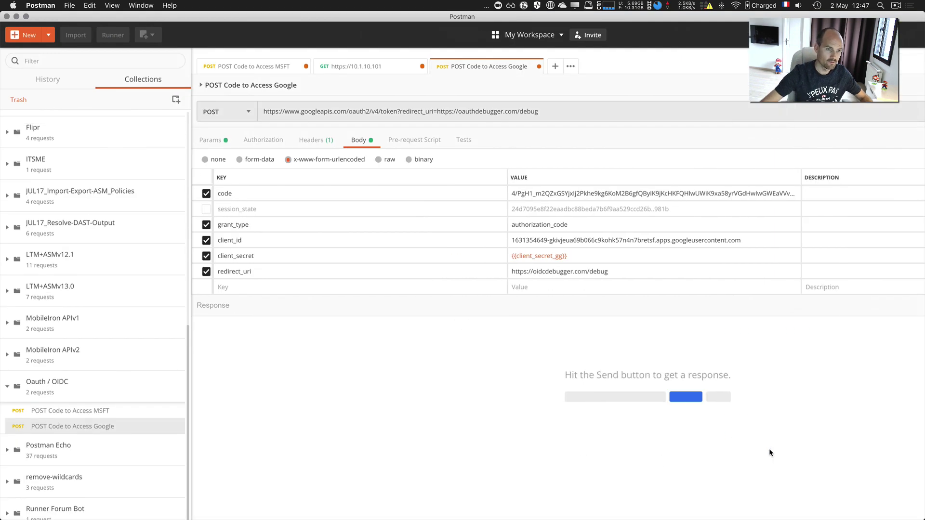
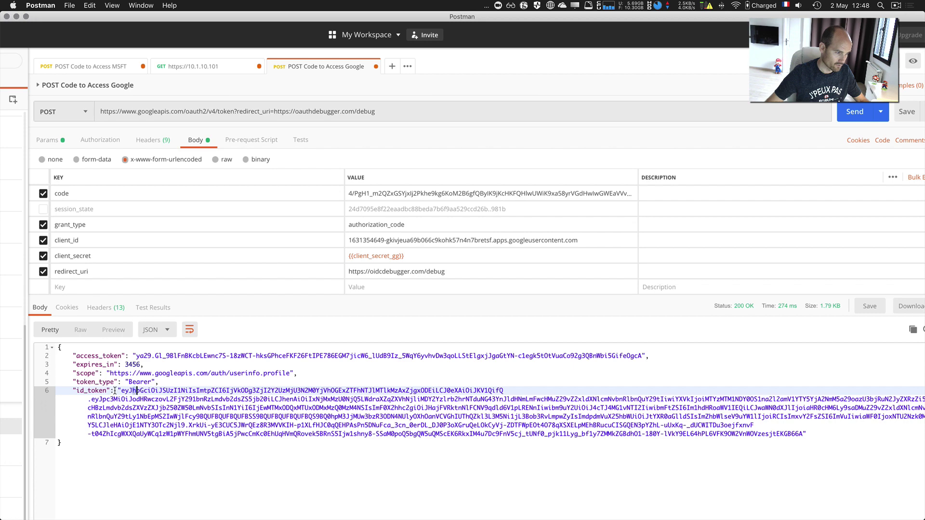
scroll(318, 288, left, 5)
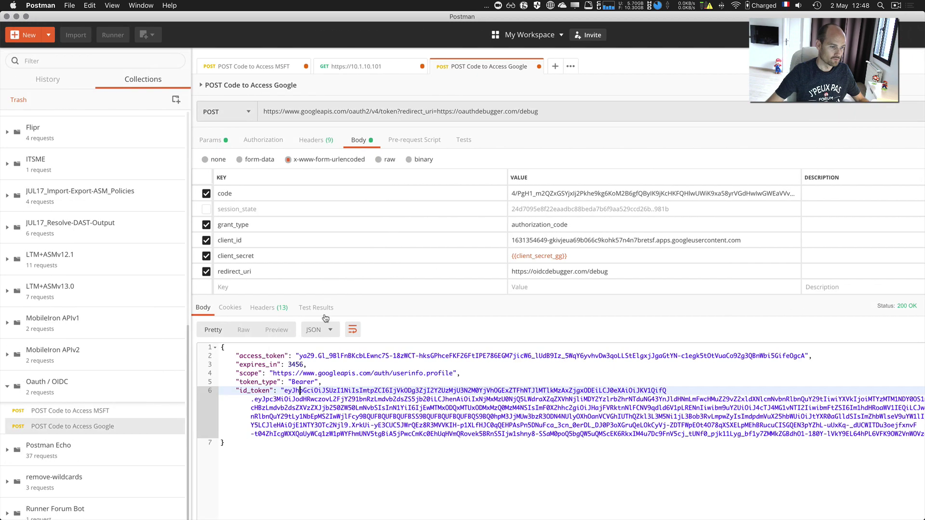
Step: Copy the access_token value from the Google token response in Postman
click(300, 356)
drag(299, 356, 804, 356)
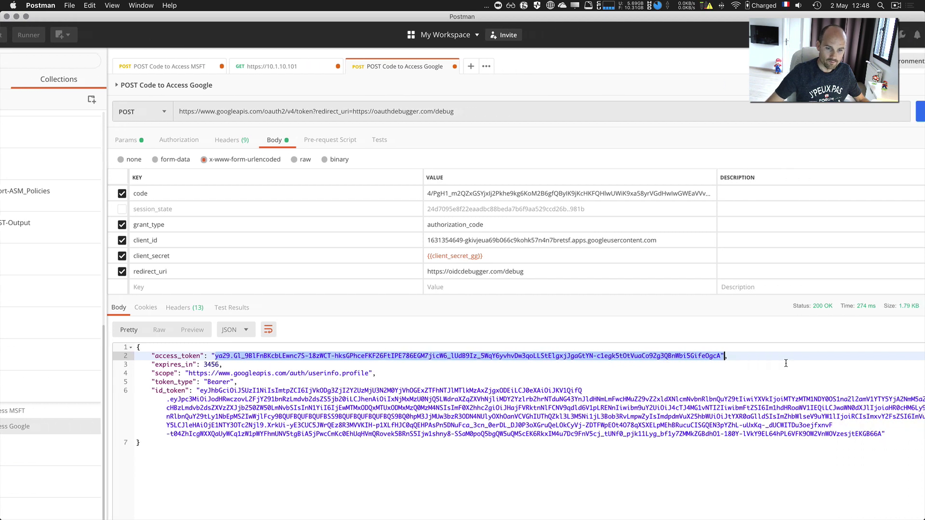
click(679, 362)
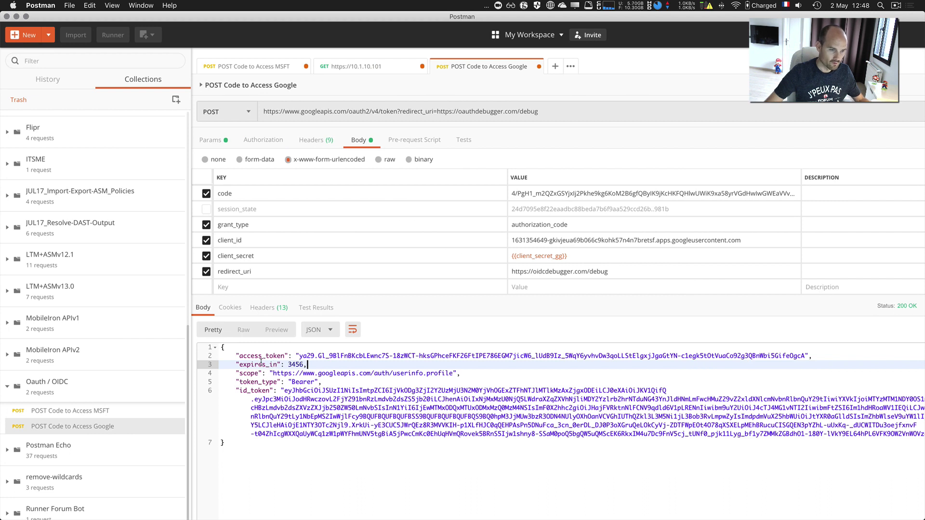
drag(299, 355, 806, 357)
key(super+c)
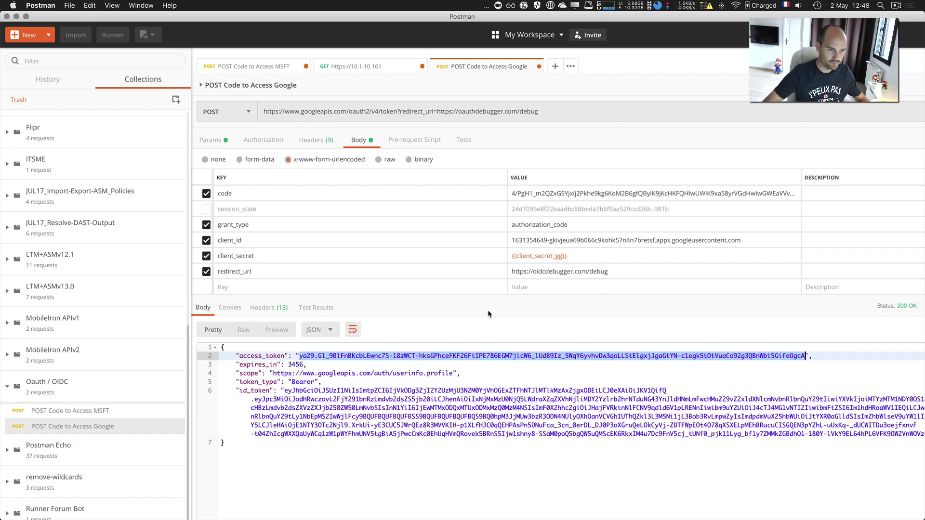
Step: Switch to Chrome, open the jwt.io Debugger and replace the sample encoded token with the copied access token
key(ctrl+Up)
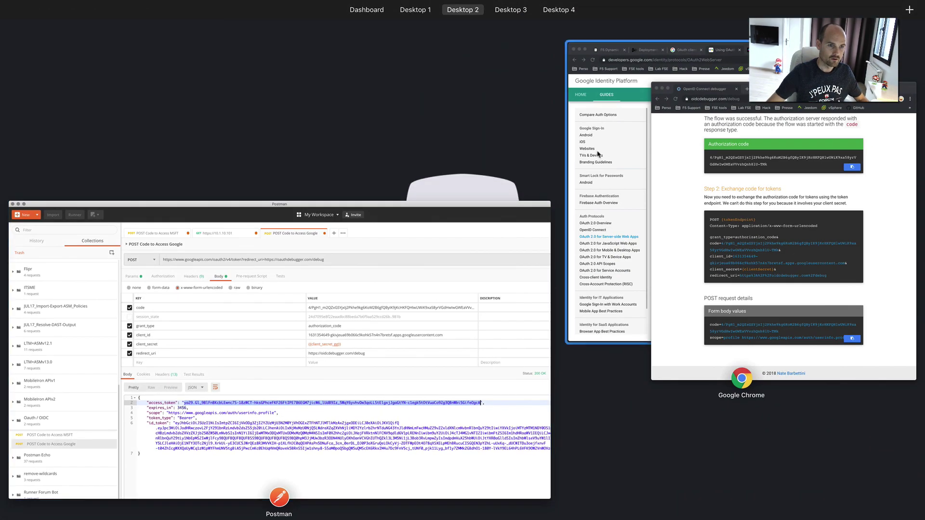
click(574, 166)
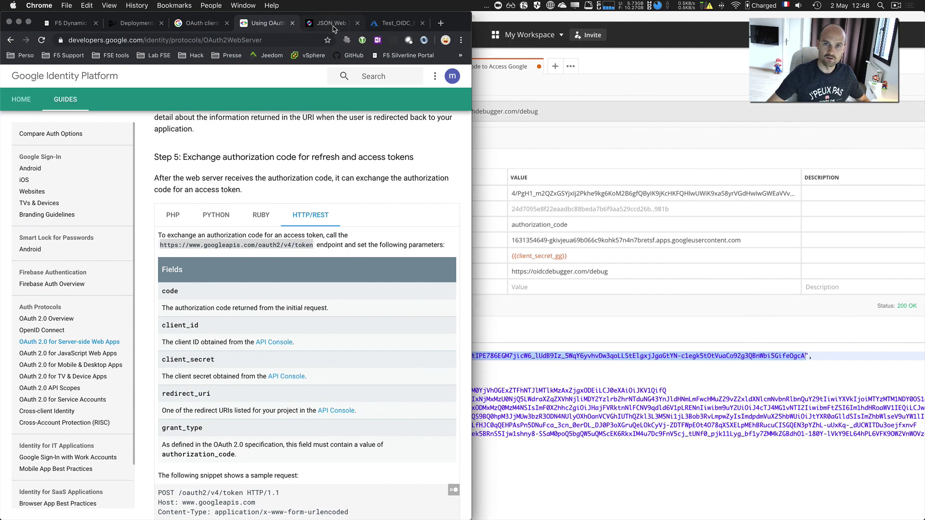
click(332, 27)
scroll(162, 203, down, 6)
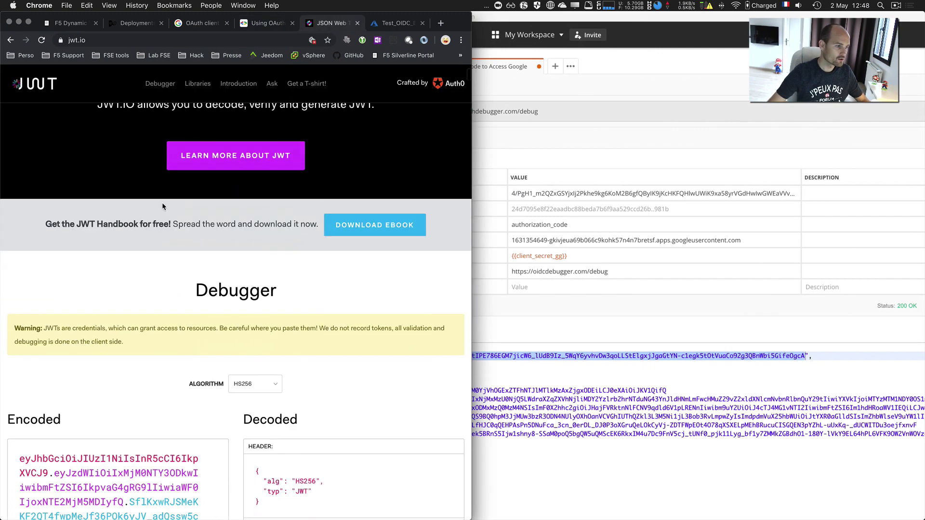
scroll(173, 305, down, 1)
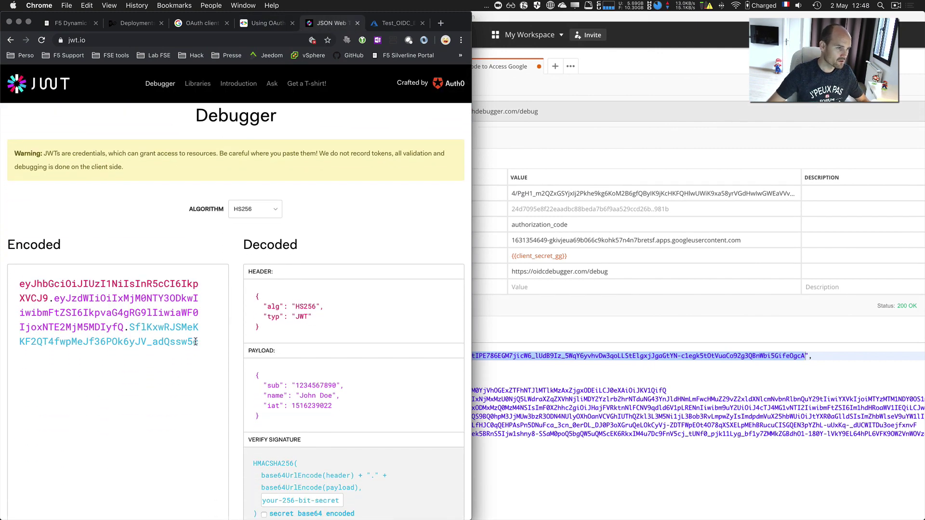
drag(199, 343, 22, 288)
key(cmd+v)
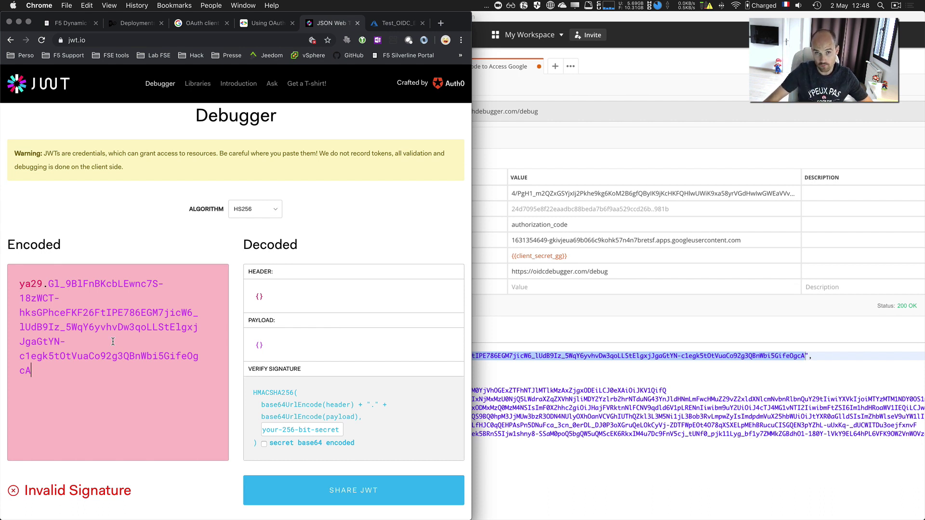
Step: Return to Postman and review the access_token and id_token values in the response body
click(548, 400)
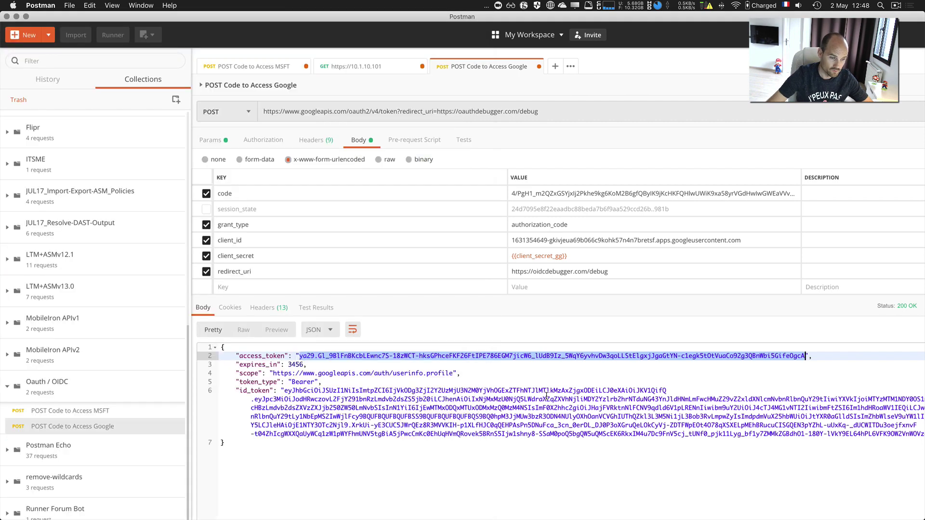
click(386, 379)
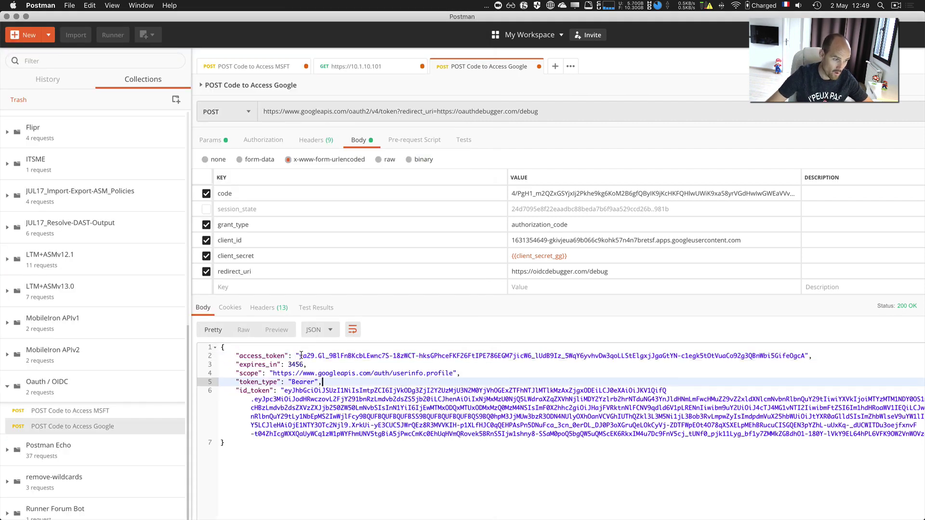
click(300, 355)
drag(300, 355, 804, 357)
click(702, 406)
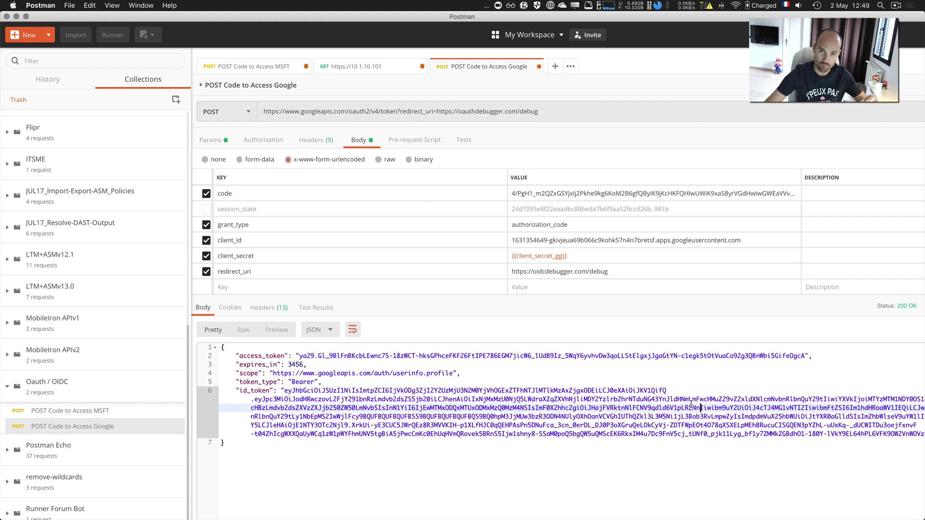
click(437, 382)
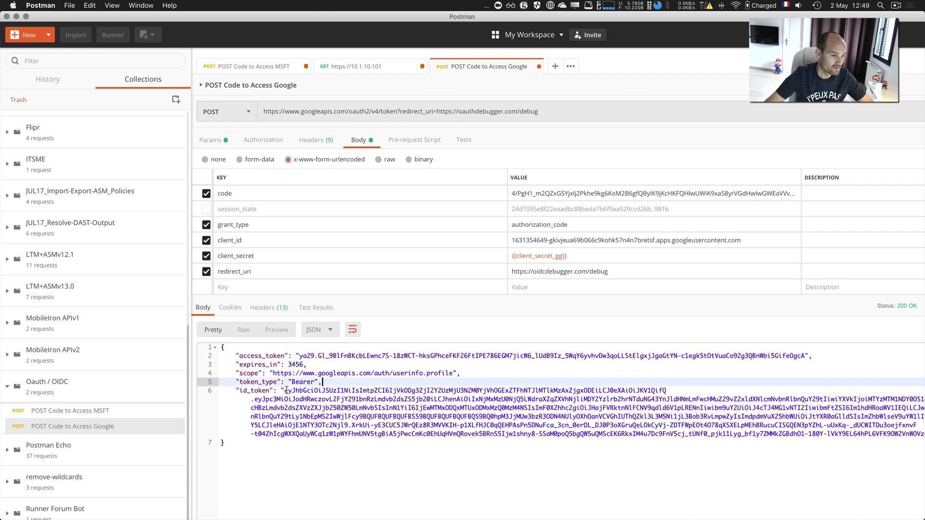
Step: Copy the complete id_token value from the response body
drag(285, 390, 922, 434)
key(super+backslash)
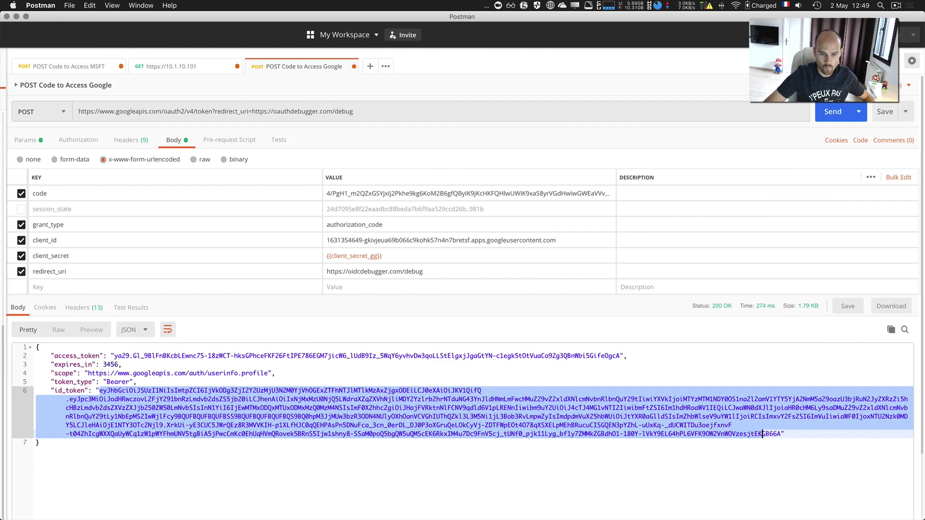
key(super+c)
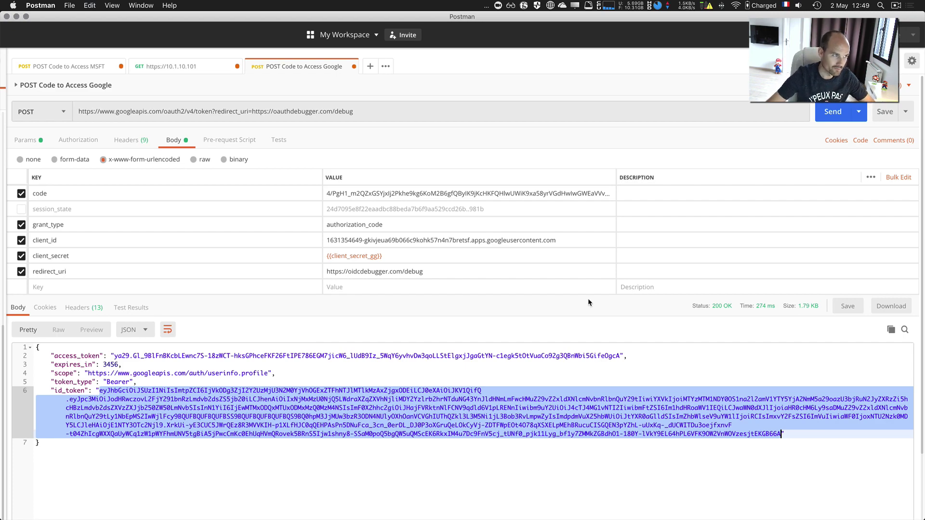
Step: Switch back to jwt.io in Chrome and replace the encoded access token with the copied ID token
key(ctrl+Up)
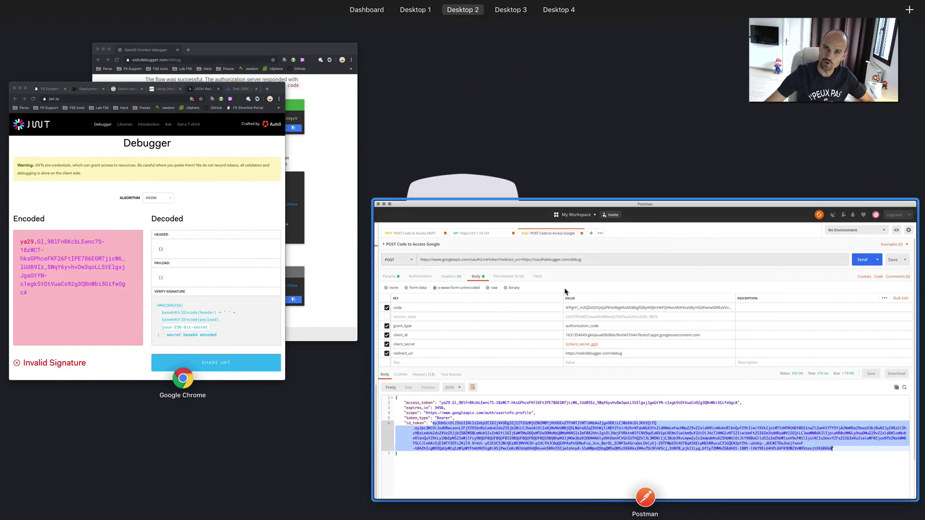
click(235, 276)
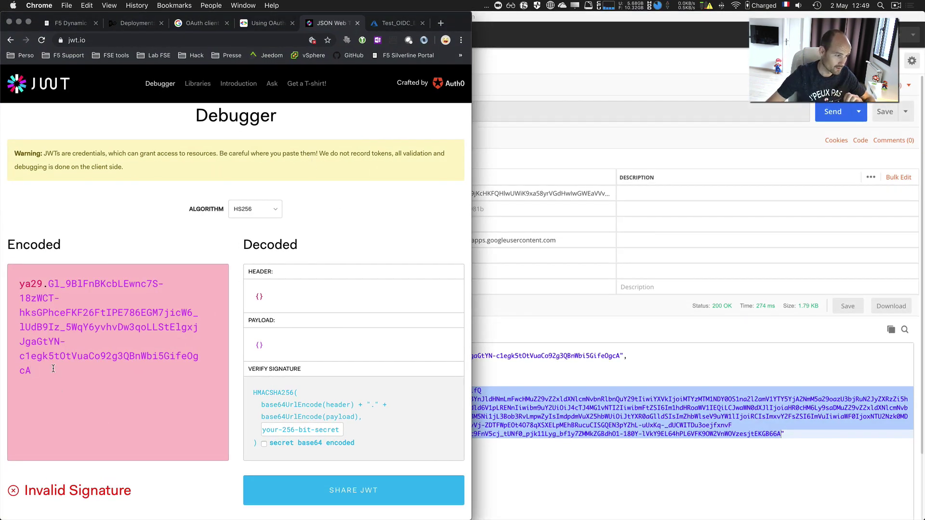
drag(34, 371, 6, 250)
key(super+v)
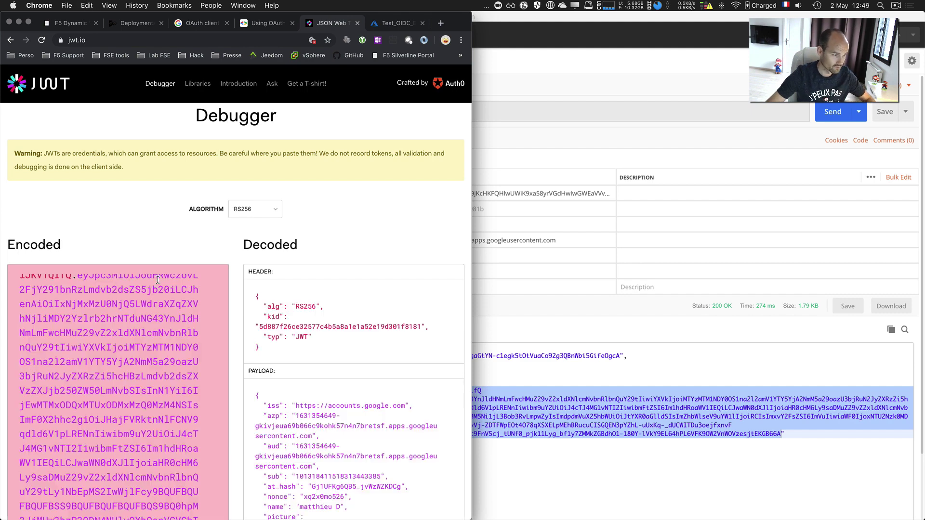
Step: Examine the encoded ID token alongside its decoded header, payload and signature verification sections
scroll(371, 238, down, 5)
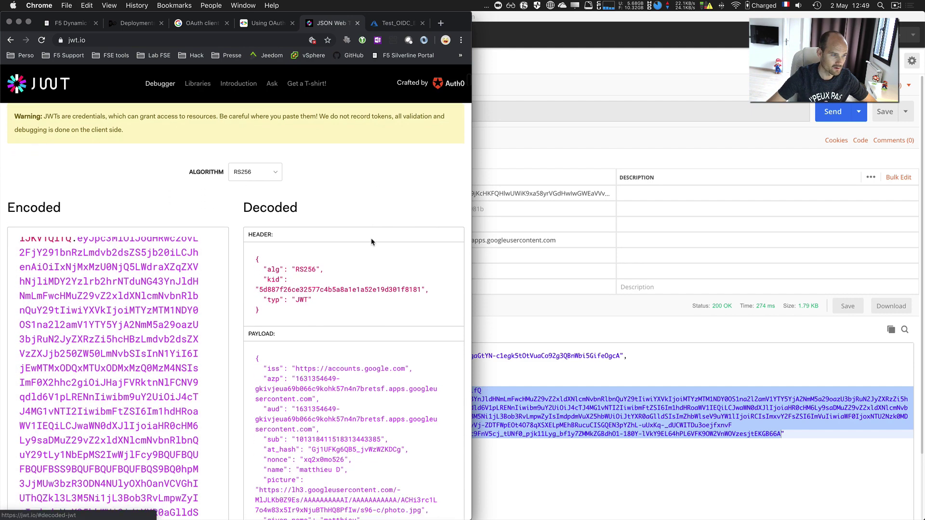
scroll(89, 239, up, 4)
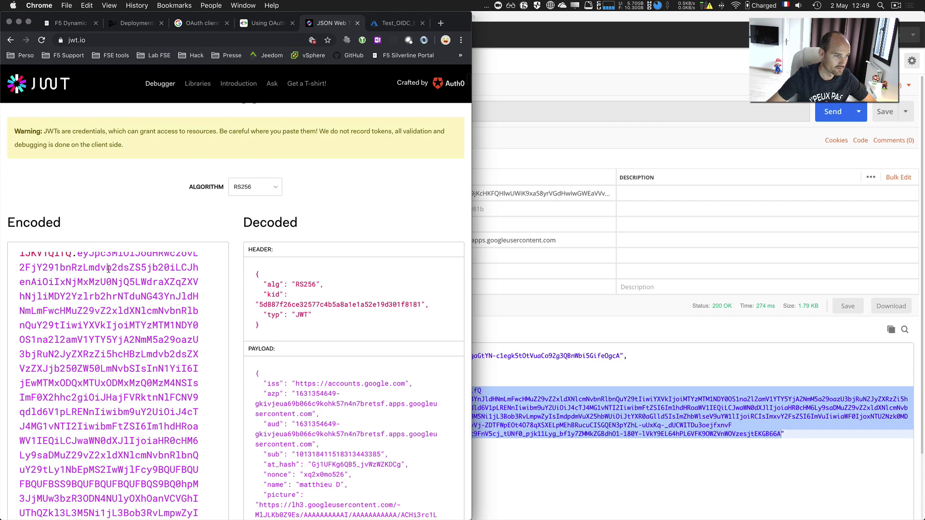
drag(71, 253, 63, 250)
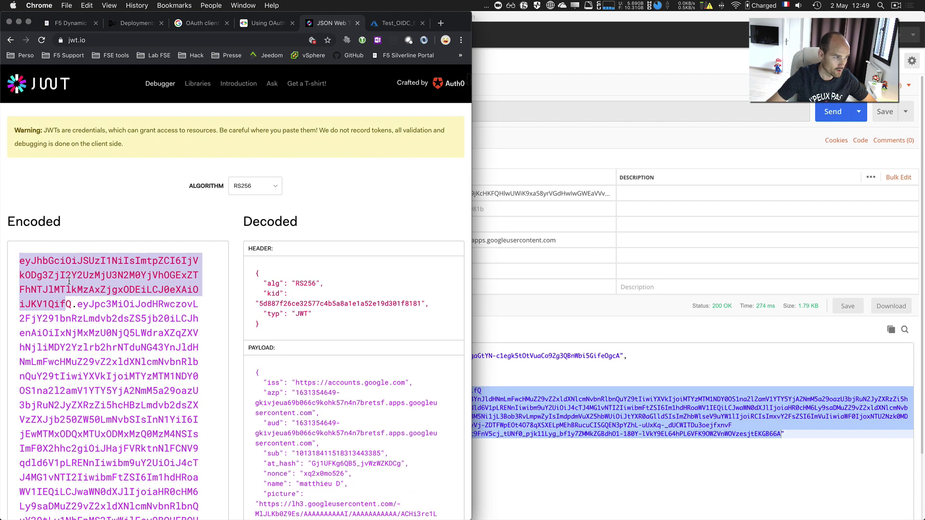
click(91, 248)
scroll(92, 246, down, 3)
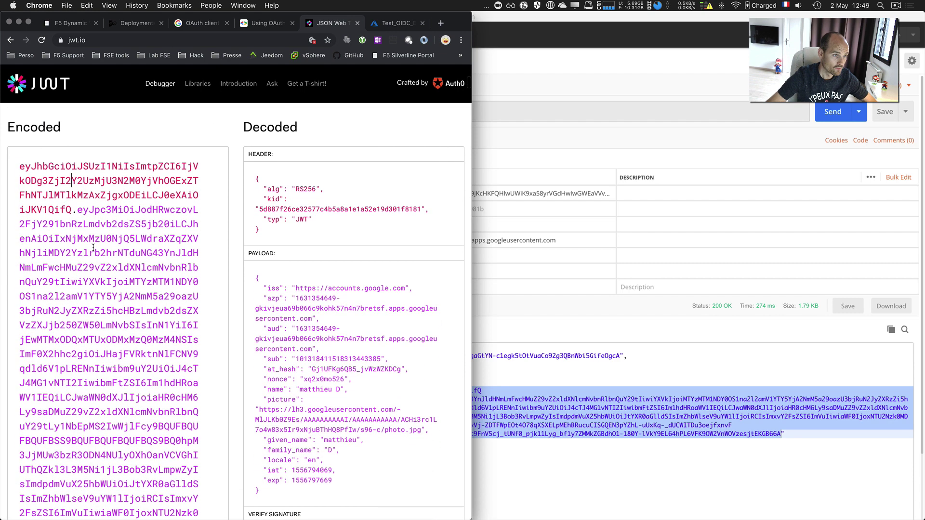
scroll(91, 232, down, 5)
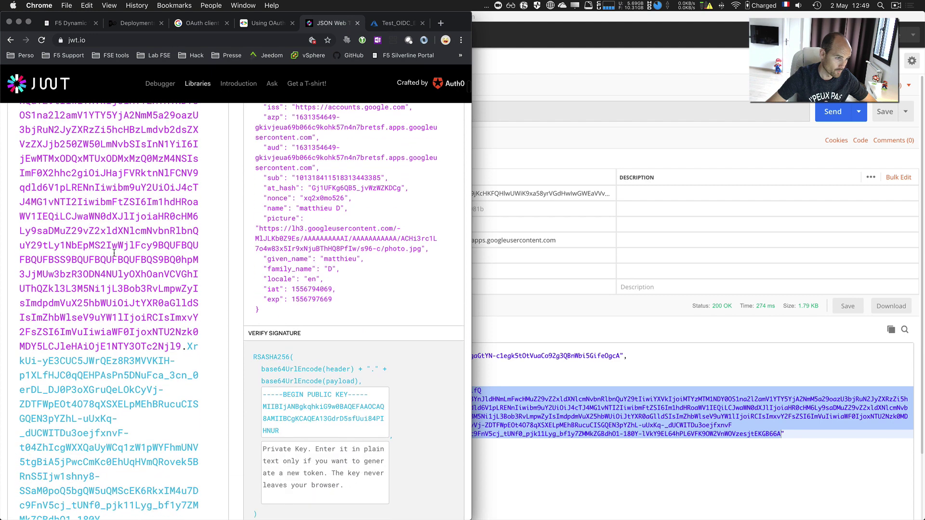
scroll(149, 297, down, 2)
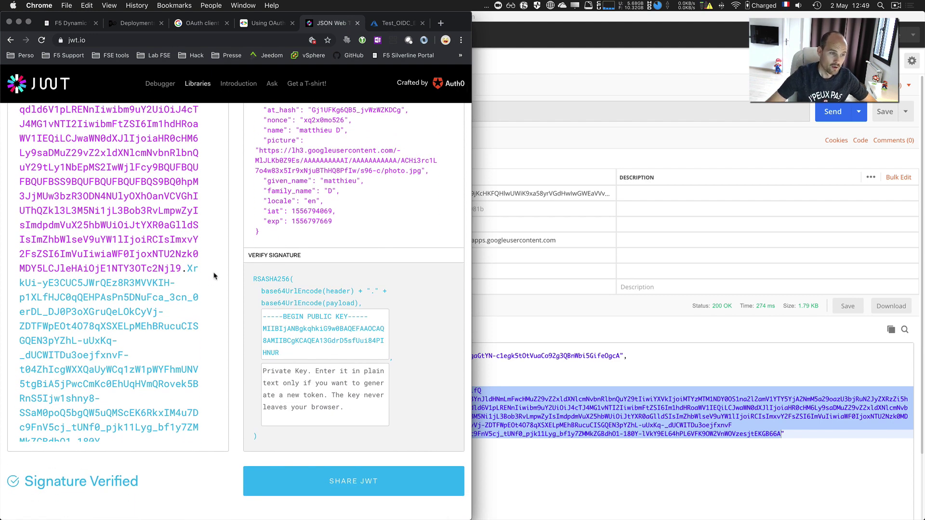
Step: Review the decoded payload claims and highlight the value of the name claim
scroll(294, 274, up, 6)
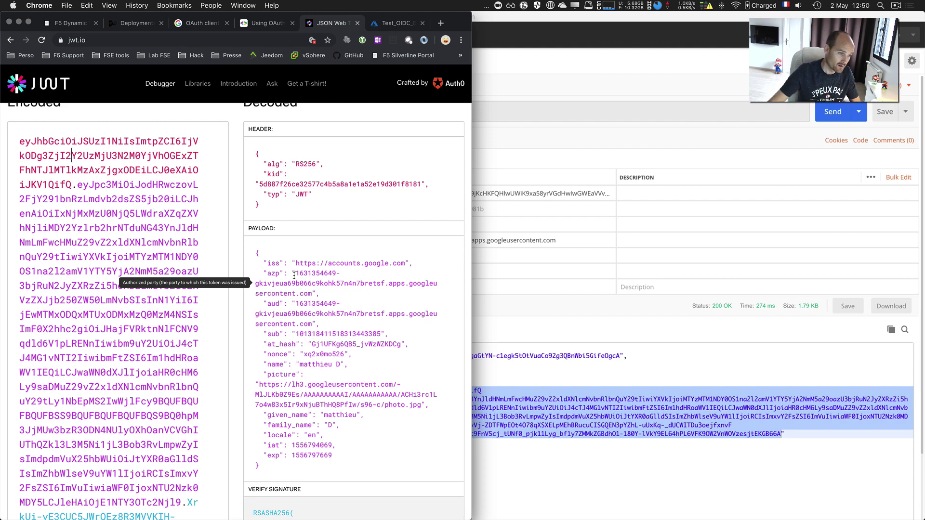
drag(296, 365, 339, 365)
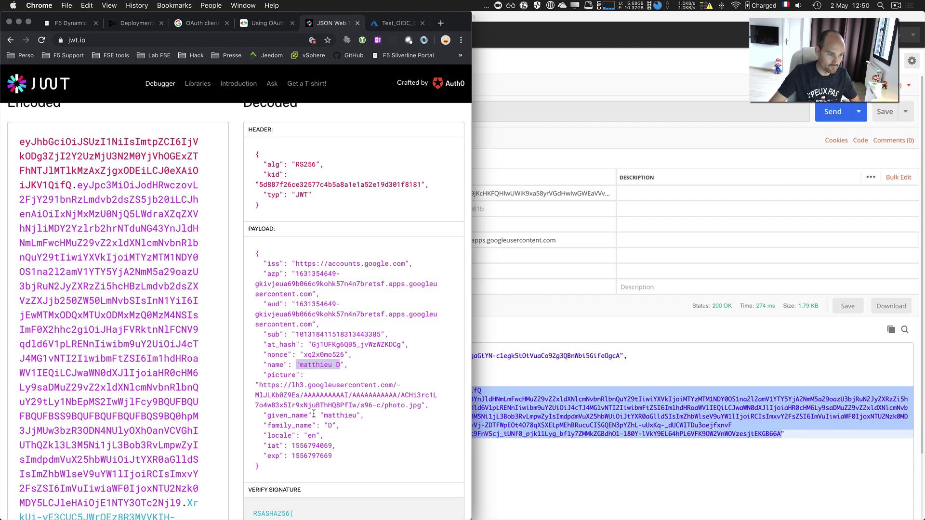
drag(299, 365, 337, 367)
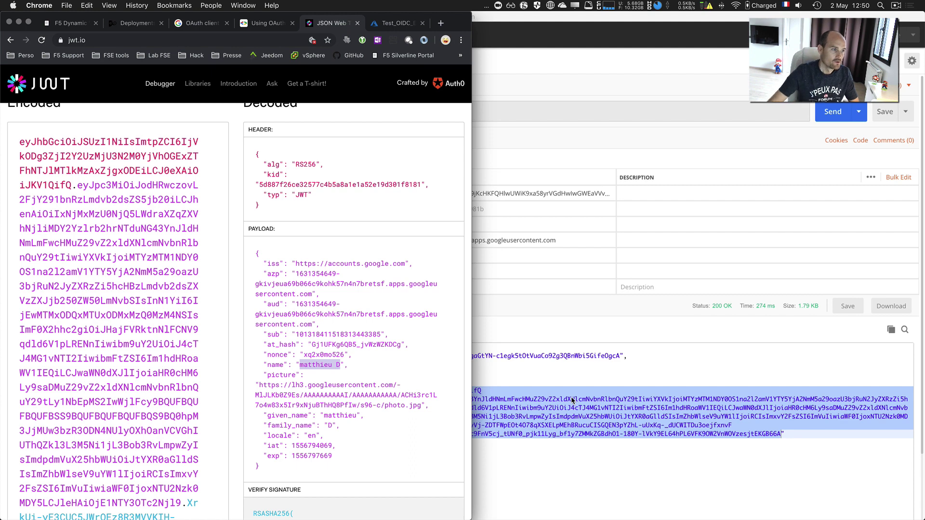
Step: Switch to the Azure portal, open the Test_OIDC_EMEA app's endpoints and select the OAuth 2.0 authorization endpoint (v1) URL
click(394, 23)
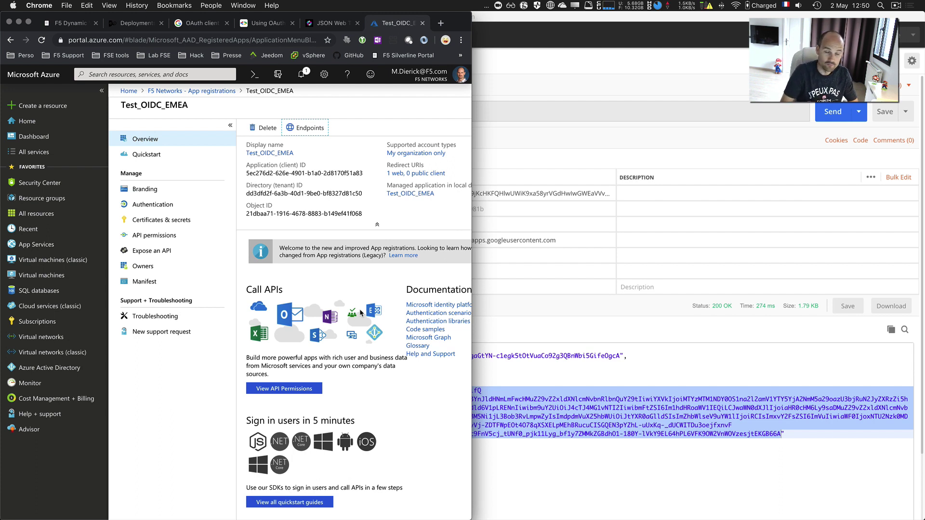
scroll(346, 270, left, 3)
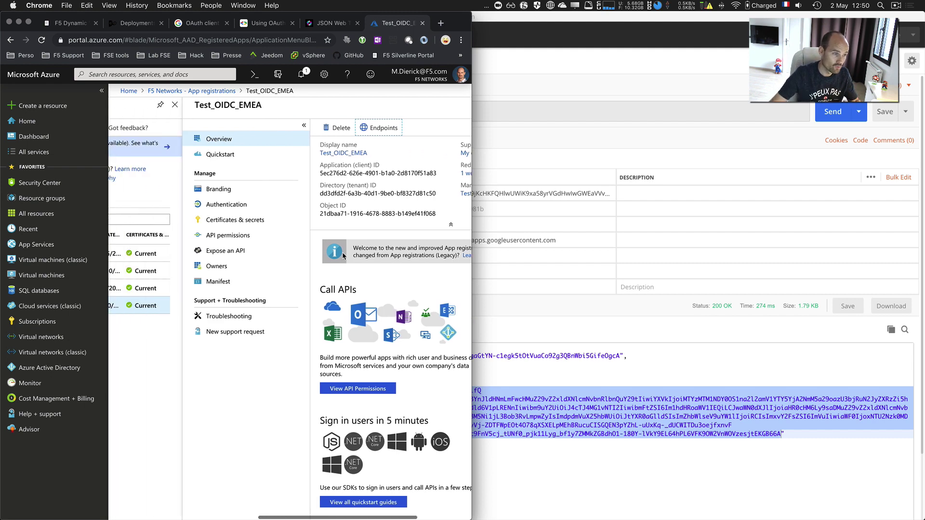
scroll(344, 254, right, 3)
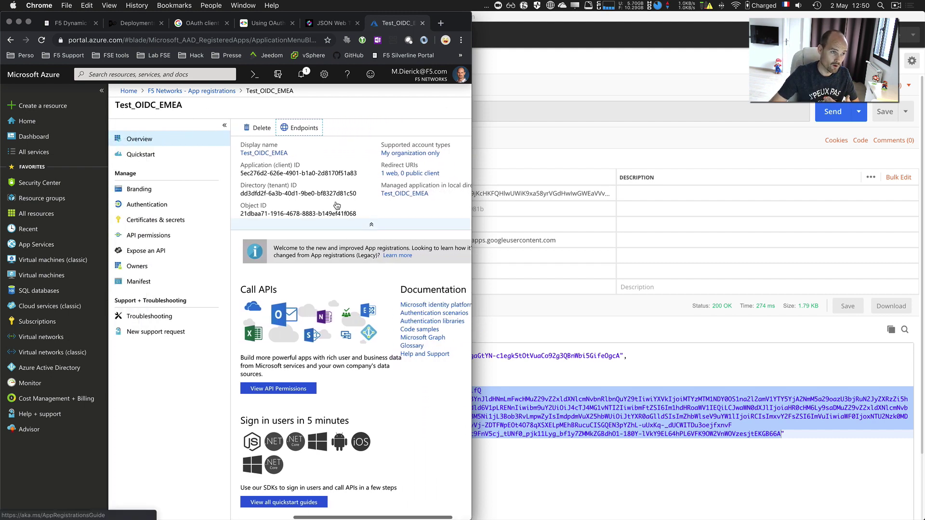
click(304, 129)
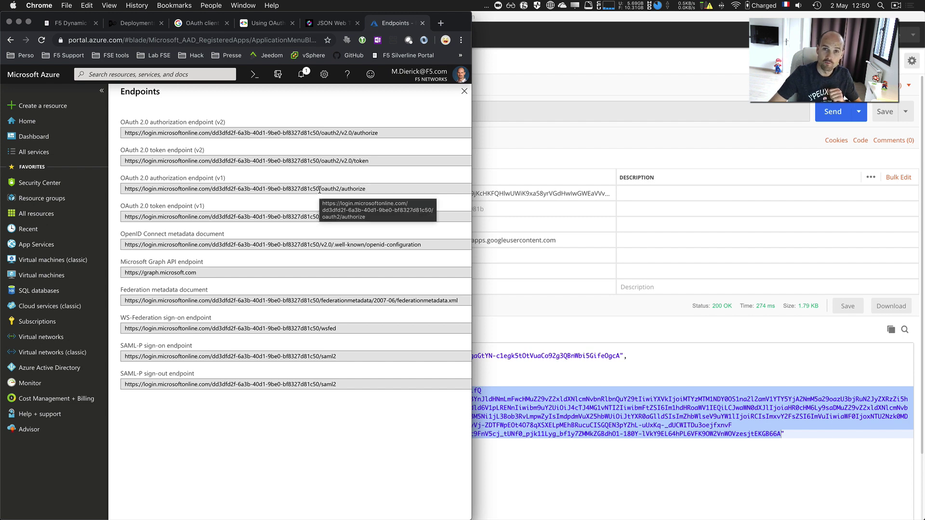
drag(136, 190, 373, 188)
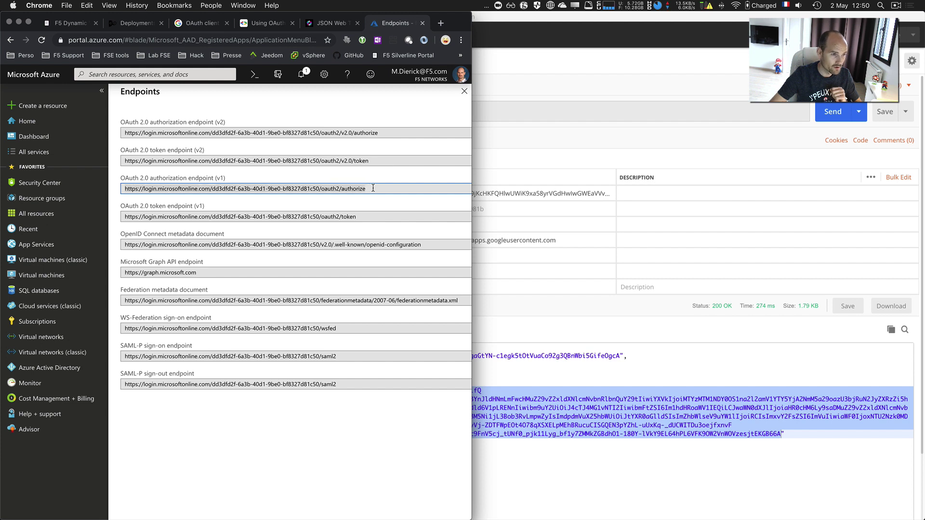